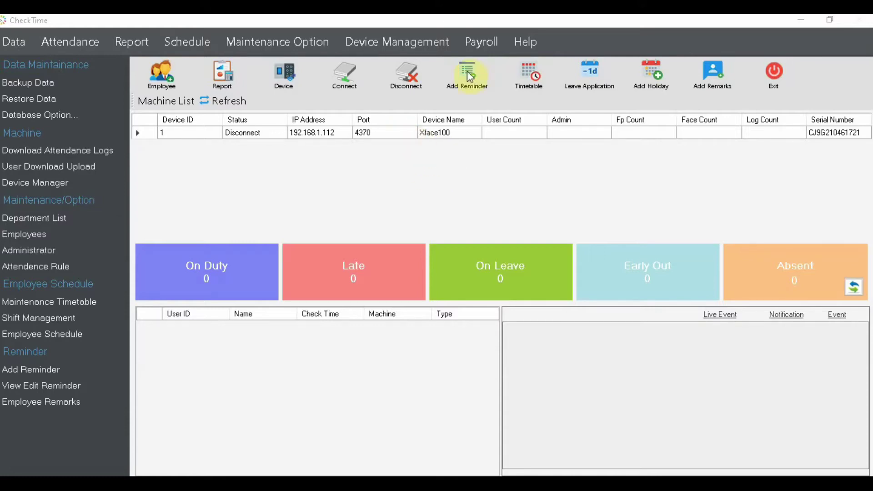
- Highlight the notes' sentence about creating employees on the device and the 'then only pull in' part
key(alt+Tab)
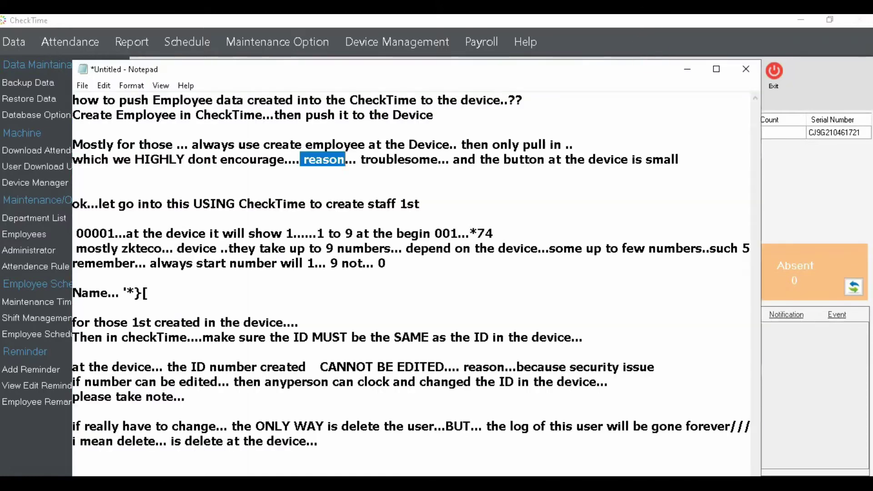
click(461, 114)
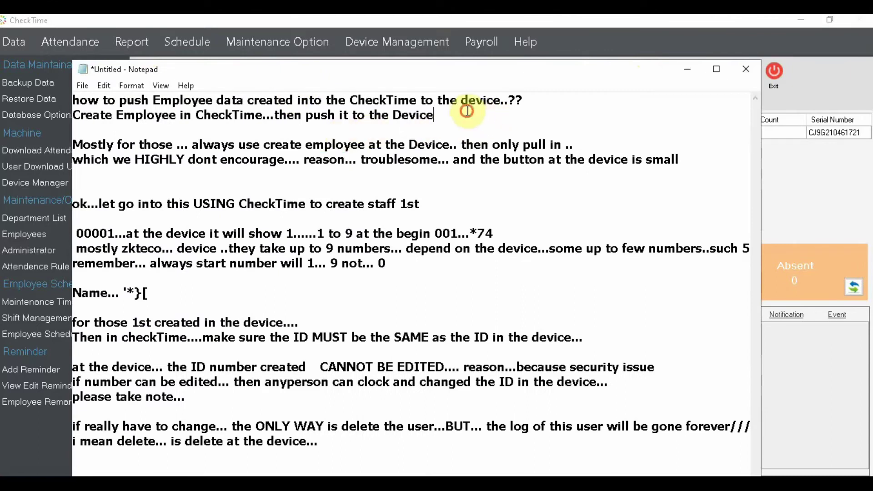
drag(73, 145, 454, 144)
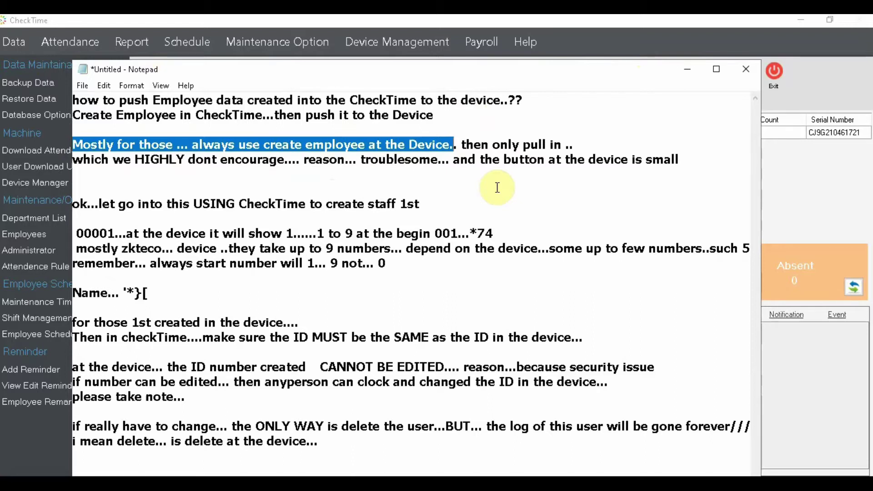
drag(465, 145, 493, 146)
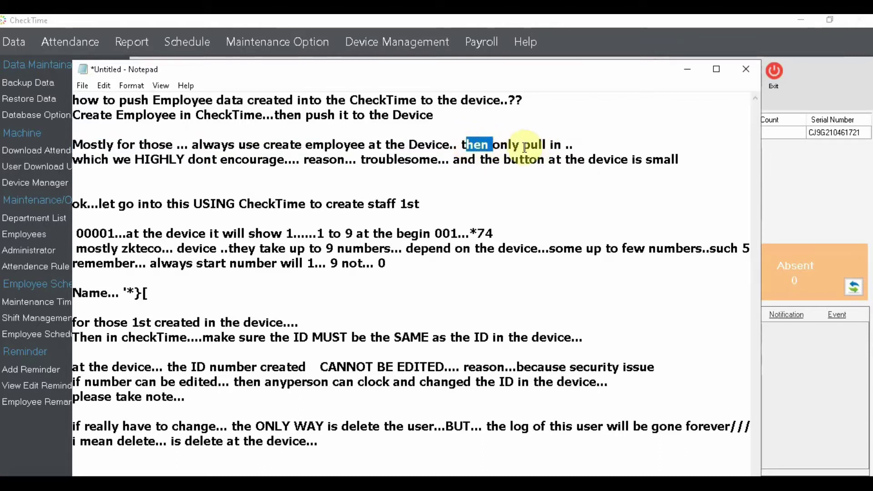
click(444, 205)
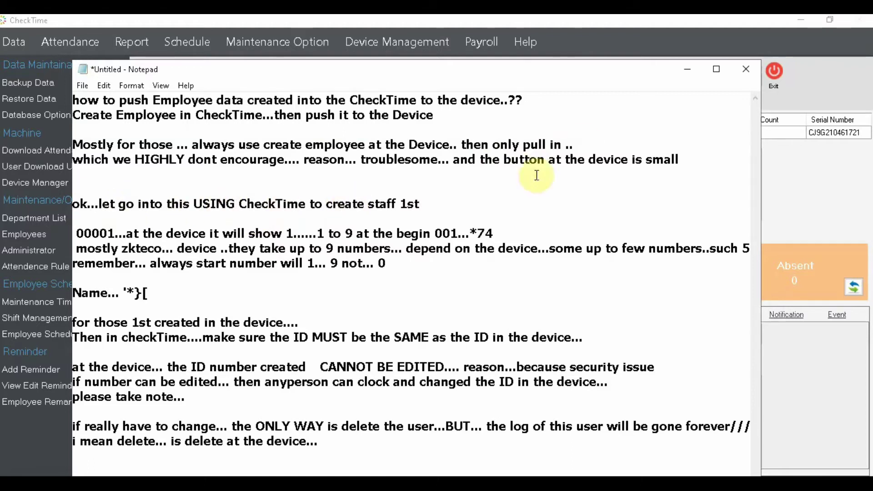
click(687, 72)
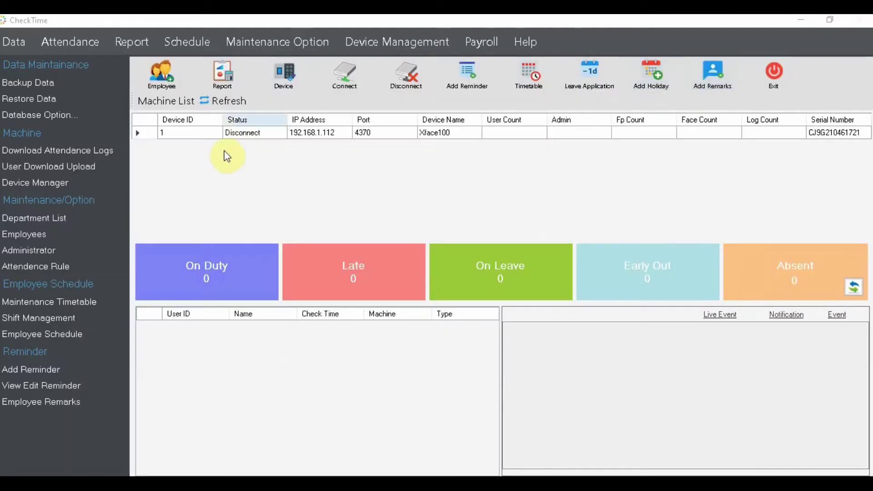
- Start a new employee record with ID No. 10001 and the employee's name entered
click(32, 236)
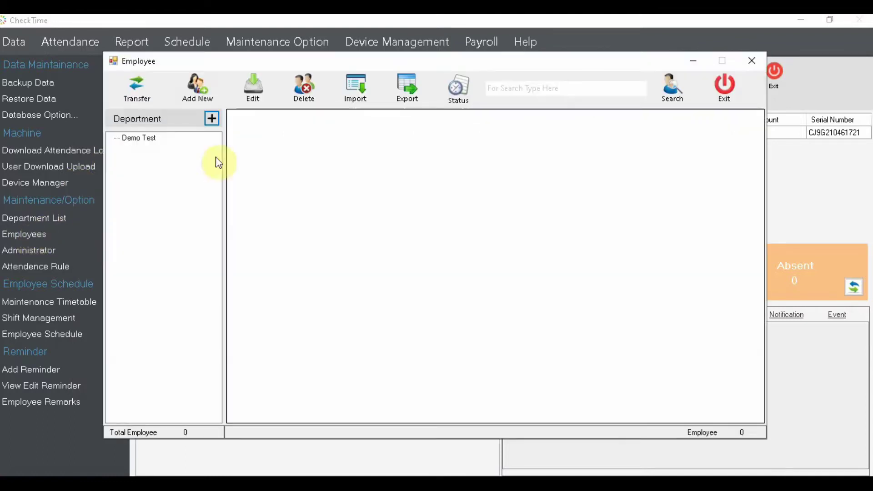
click(202, 86)
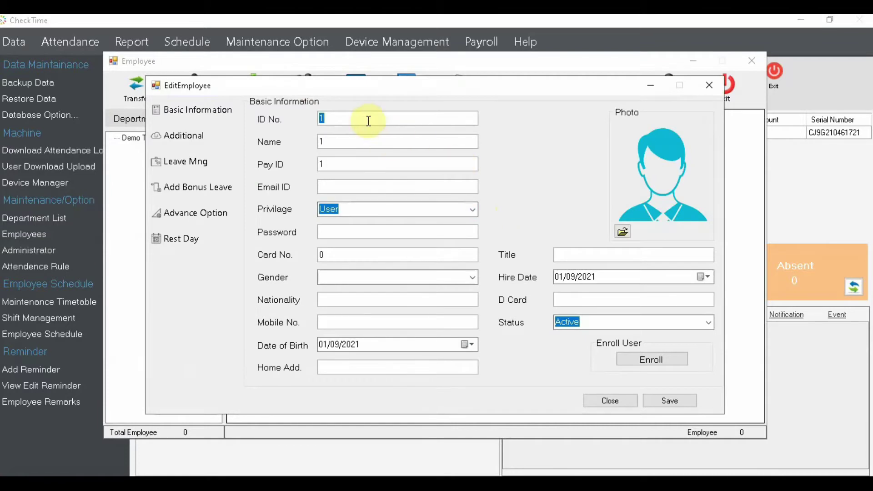
click(368, 120)
text(0001)
click(349, 140)
double_click(320, 140)
text(john)
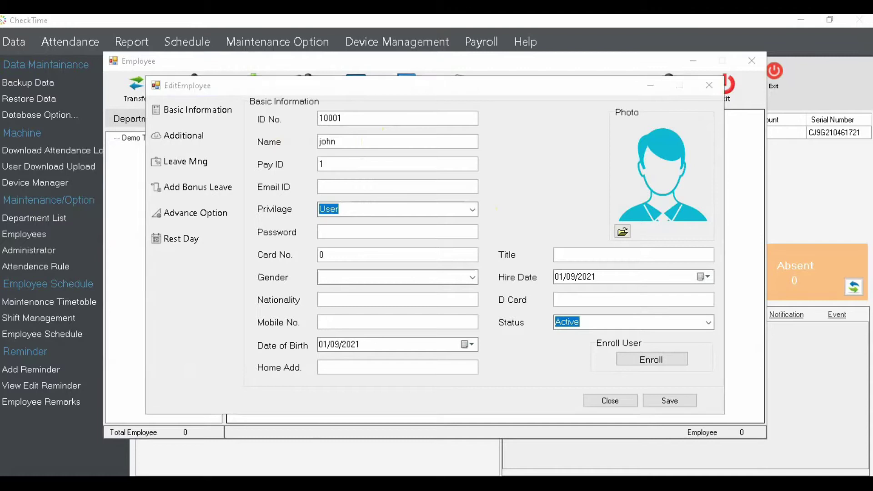
key(alt+Tab)
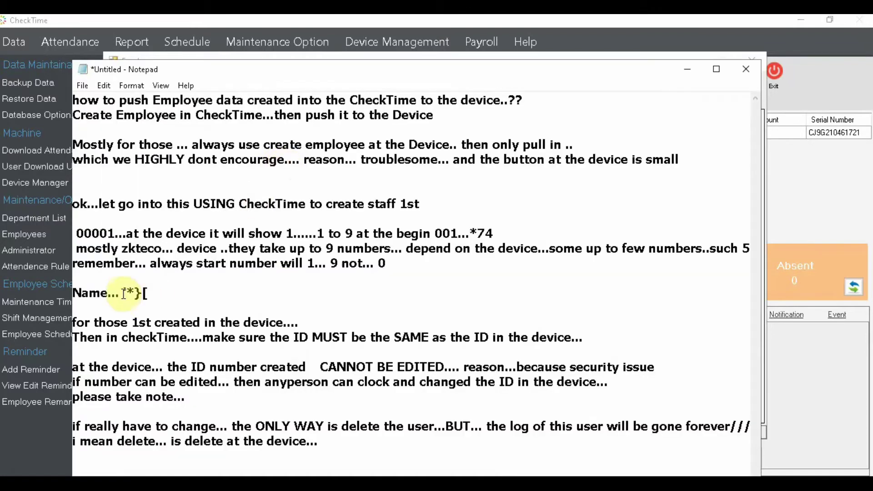
- Append abc...z after the disallowed symbols on the notes' Name line
drag(124, 294, 155, 296)
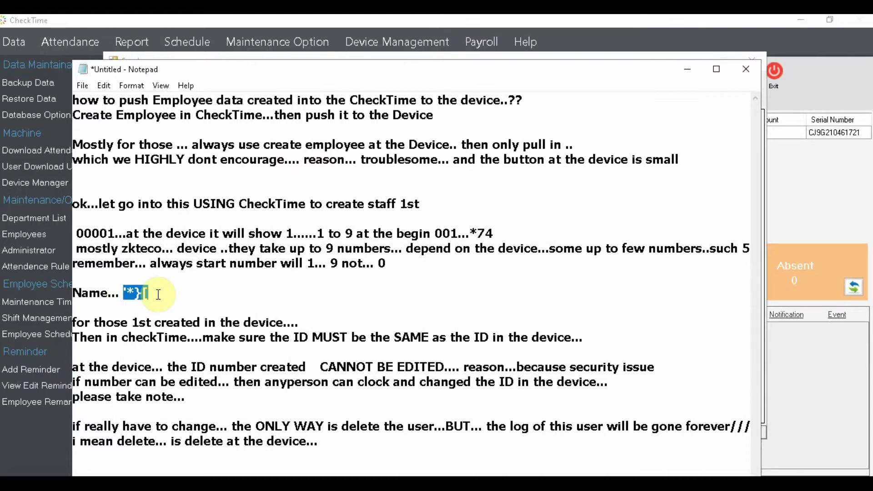
click(158, 294)
text(abc..)
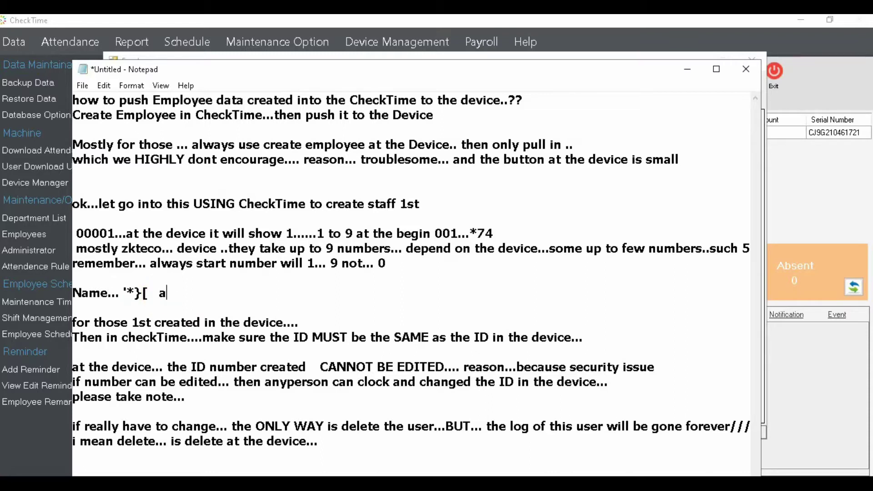
text(.a)
key(BackSpace)
text(z)
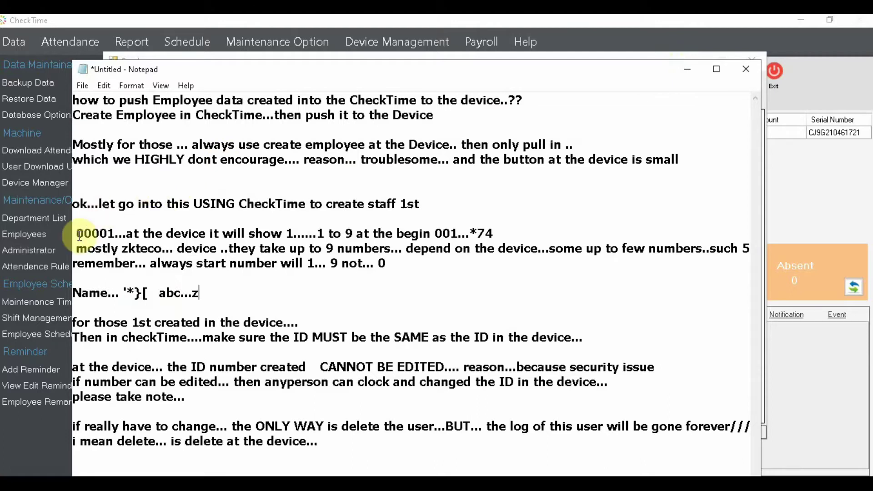
drag(75, 234, 115, 233)
click(350, 55)
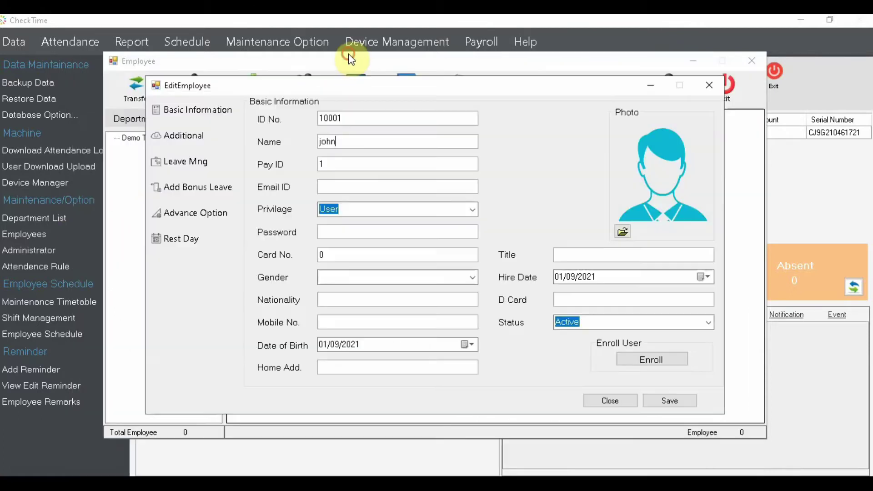
click(320, 118)
text(000)
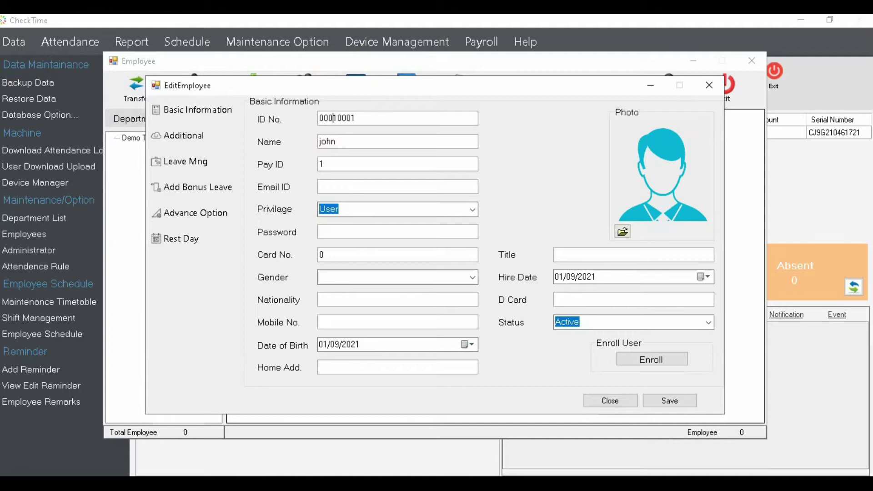
key(BackSpace)
key(alt+Tab)
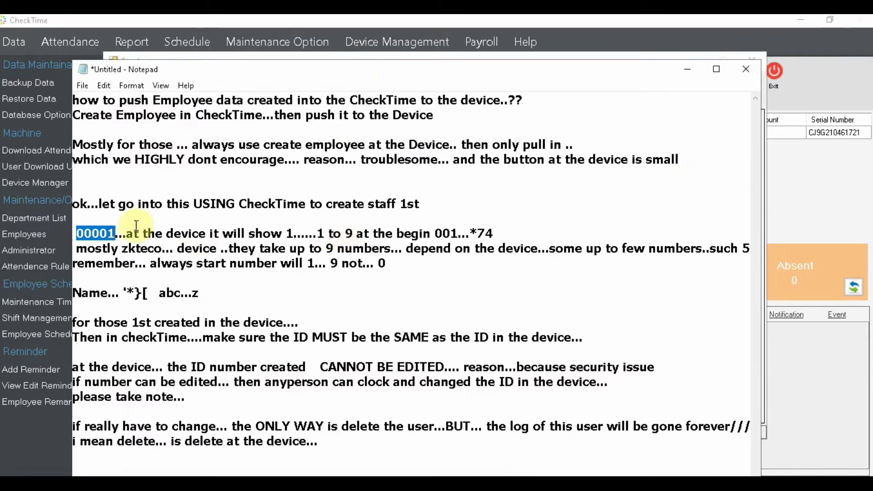
click(106, 236)
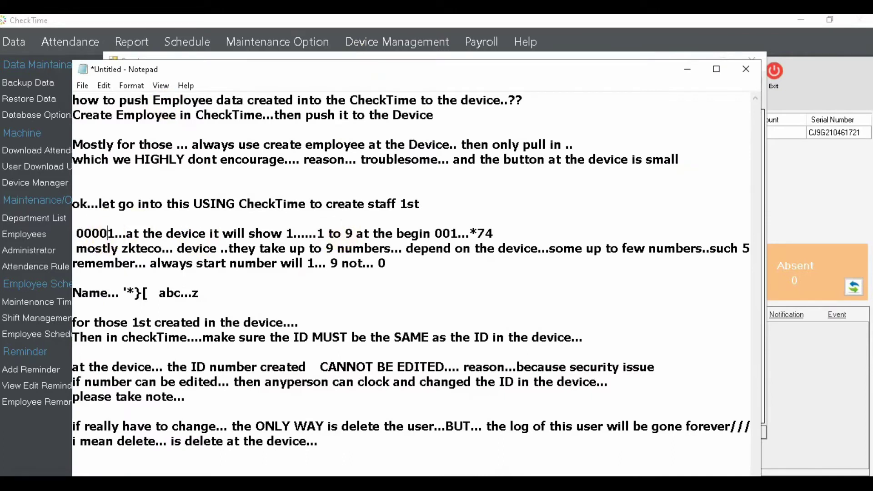
key(alt+Tab)
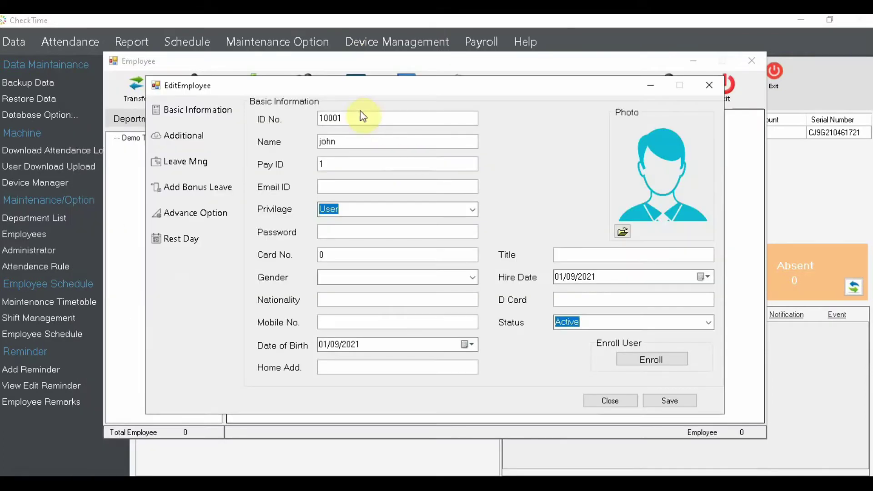
drag(357, 117, 296, 118)
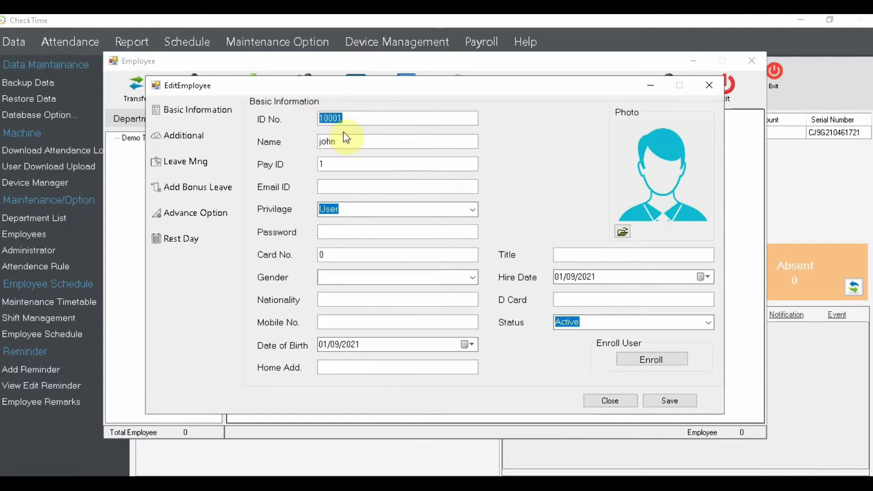
click(354, 117)
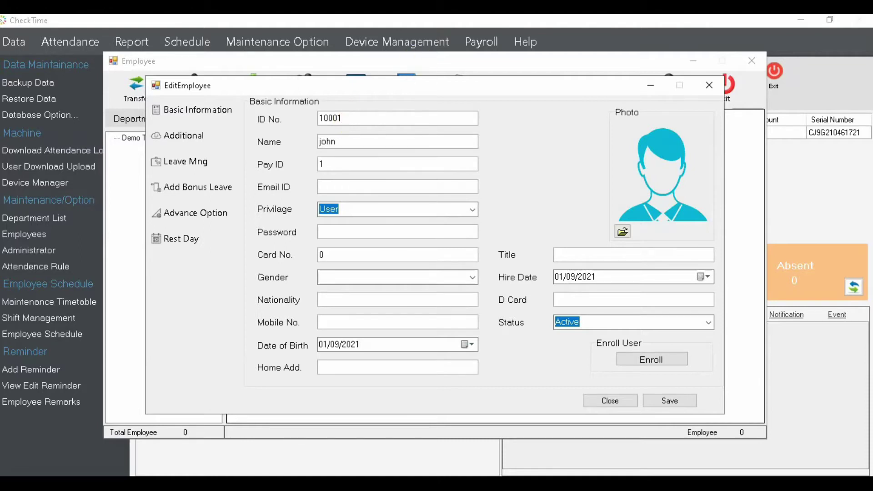
key(alt+Tab)
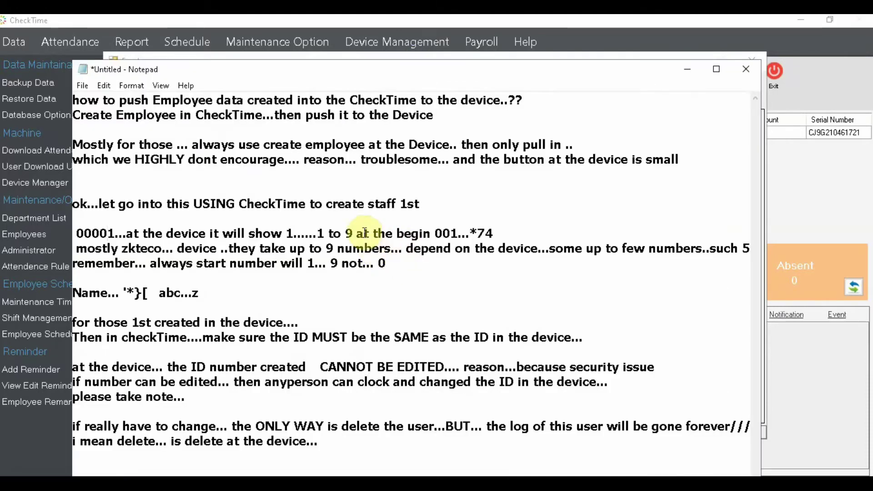
- Highlight the notes on the 1 to 9 range, IDs starting at 1 and never at 0
drag(319, 233, 361, 237)
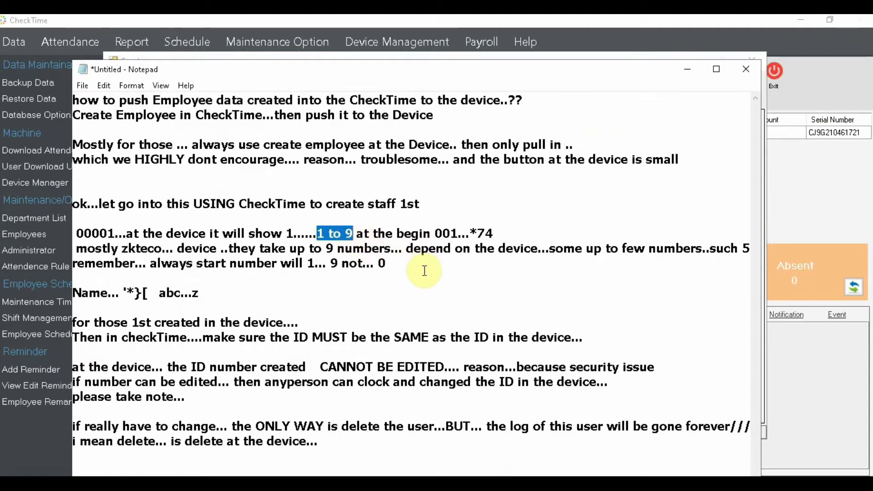
drag(308, 263, 330, 263)
drag(387, 264, 364, 269)
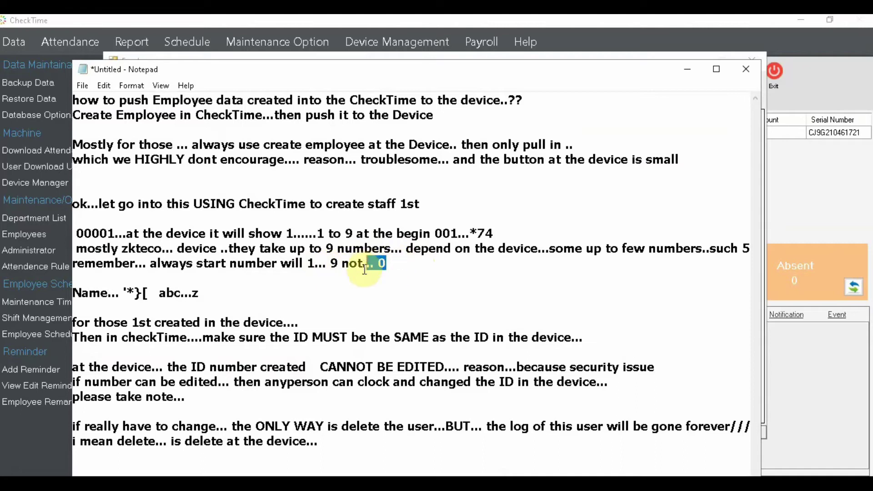
click(687, 69)
- Check the Pay ID and ID No. 10001 values, then save the new employee
click(342, 162)
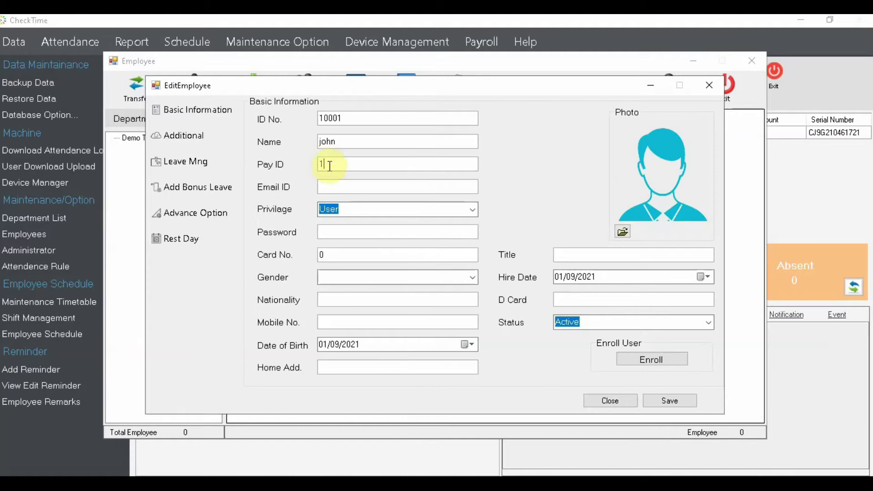
double_click(322, 162)
double_click(358, 118)
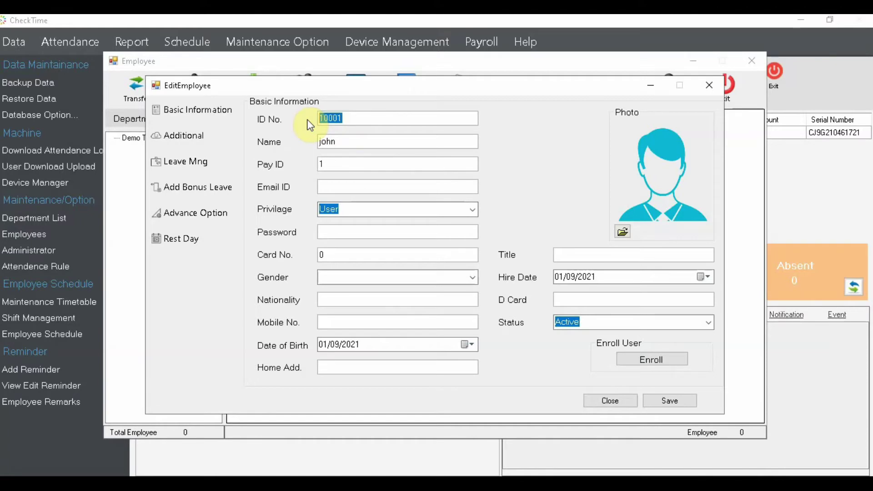
double_click(340, 163)
click(670, 400)
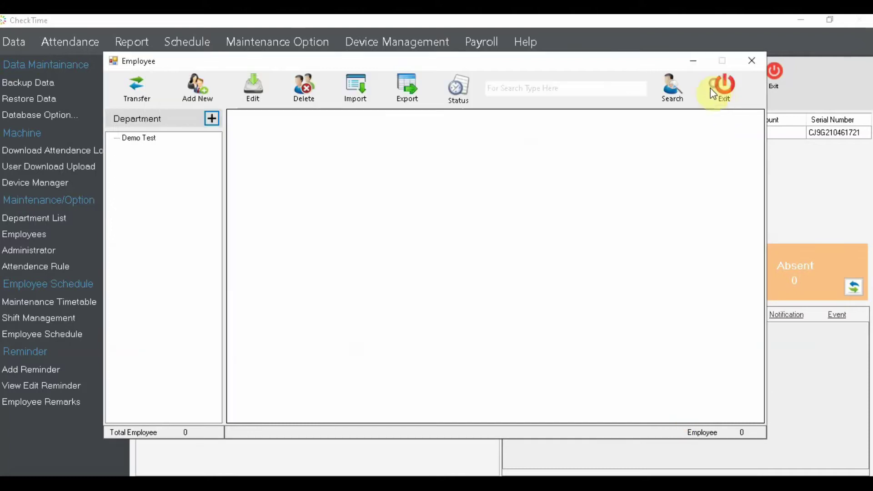
- Delete the newly saved employee and begin importing employees from a file
click(303, 88)
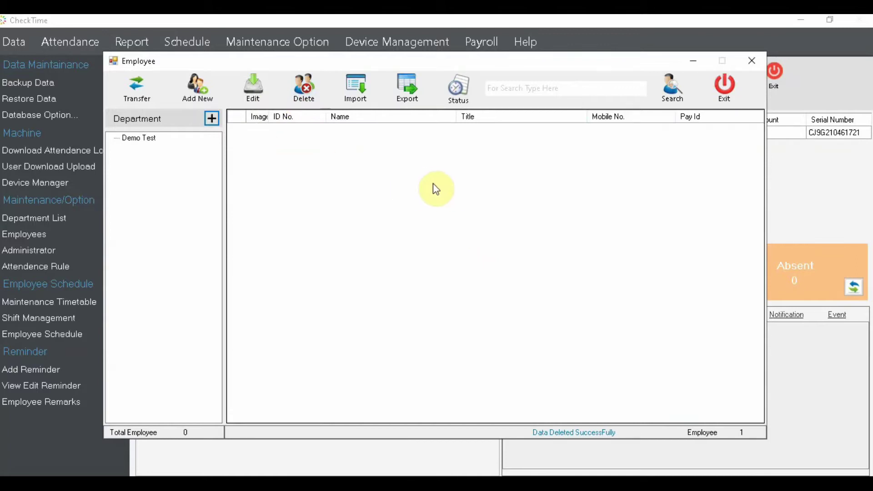
click(366, 94)
click(366, 94)
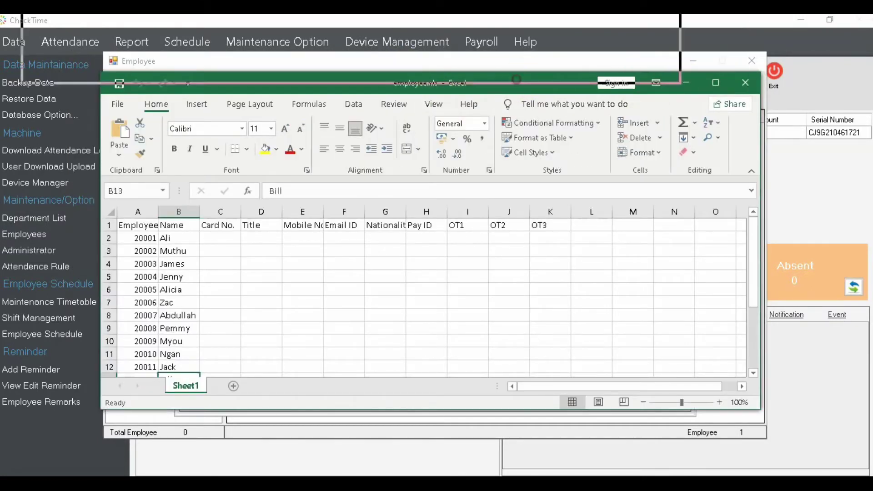
- Reopen the employee.xls workbook in Excel and maximise its window
key(alt+F4)
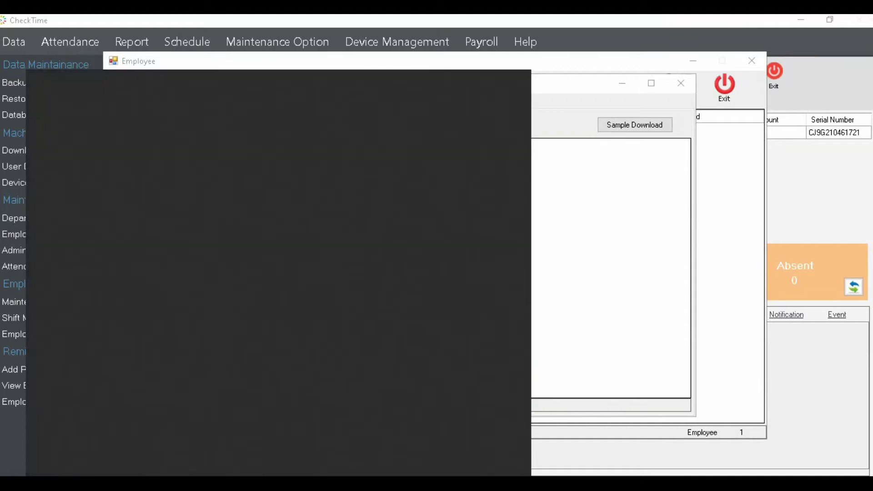
text(empl)
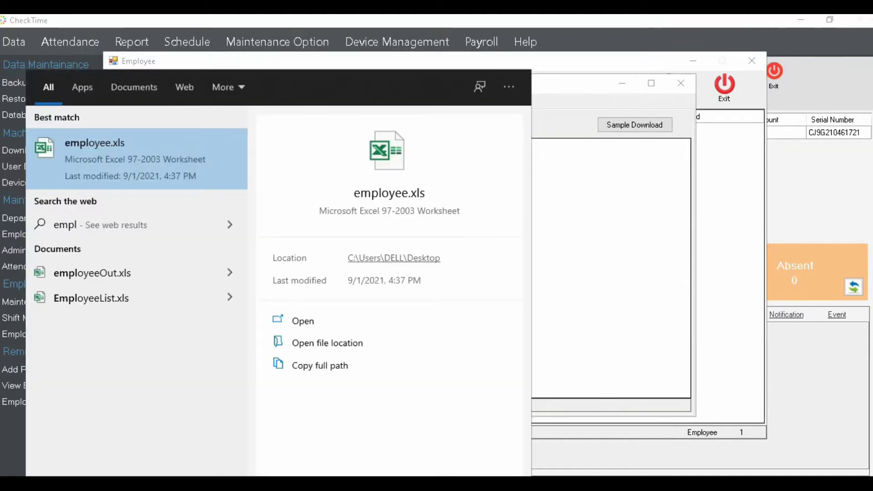
click(147, 177)
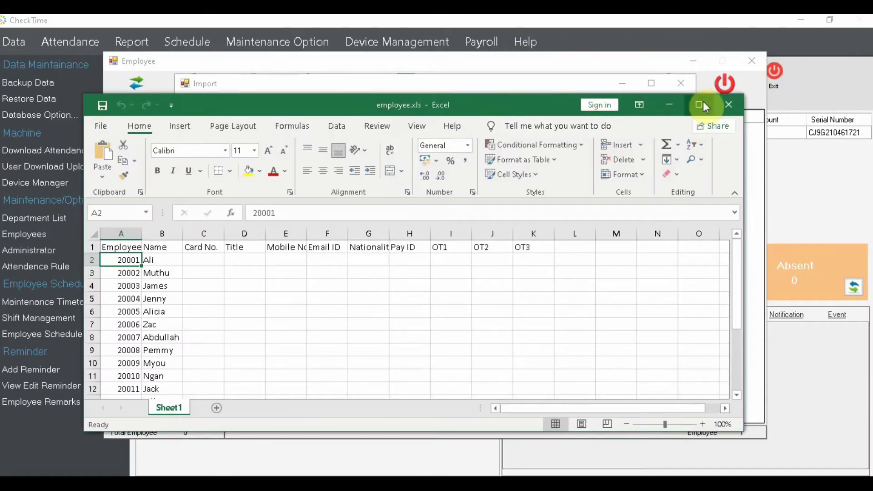
click(700, 105)
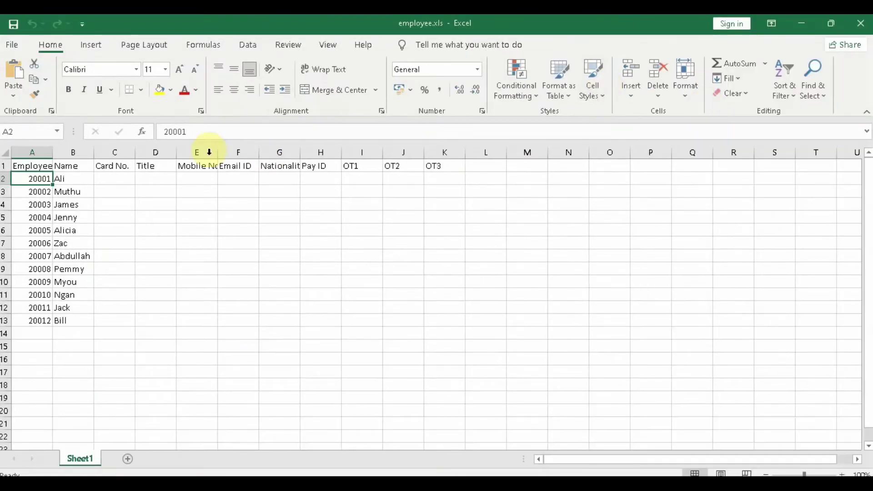
- Clear the sample IDs and names under the headers and widen column A to fit Employee ID
shift+click(76, 321)
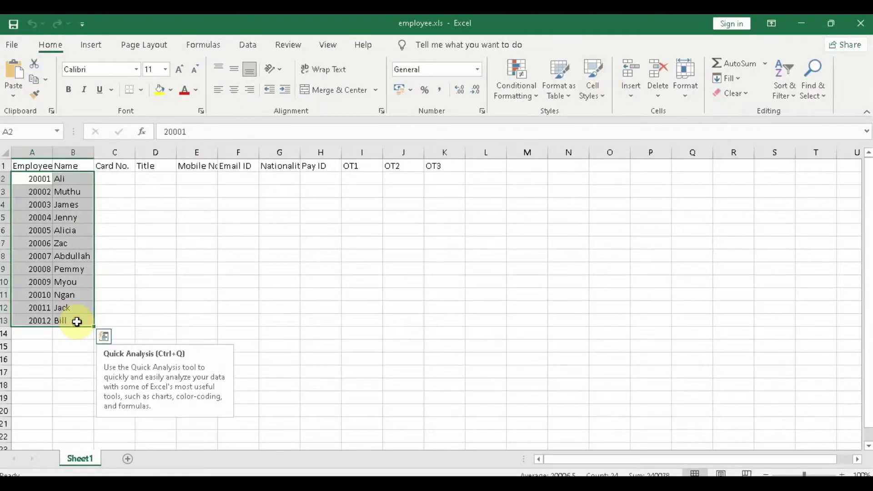
key(Delete)
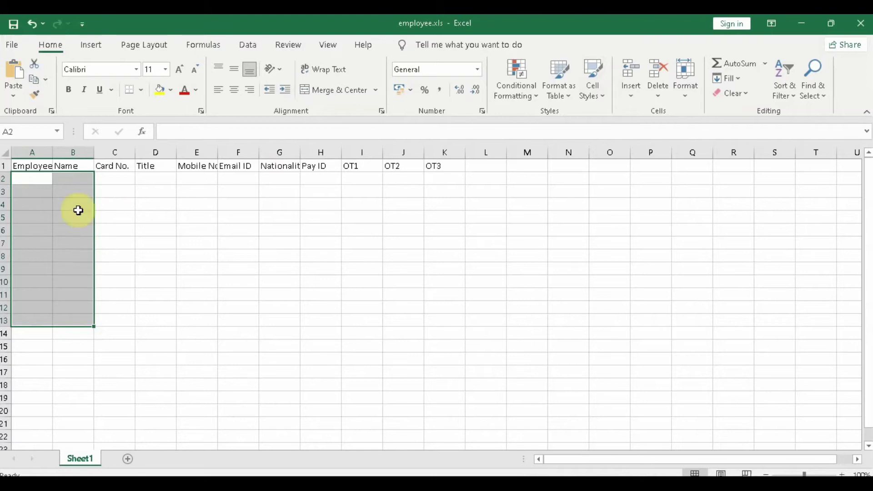
click(74, 180)
click(33, 166)
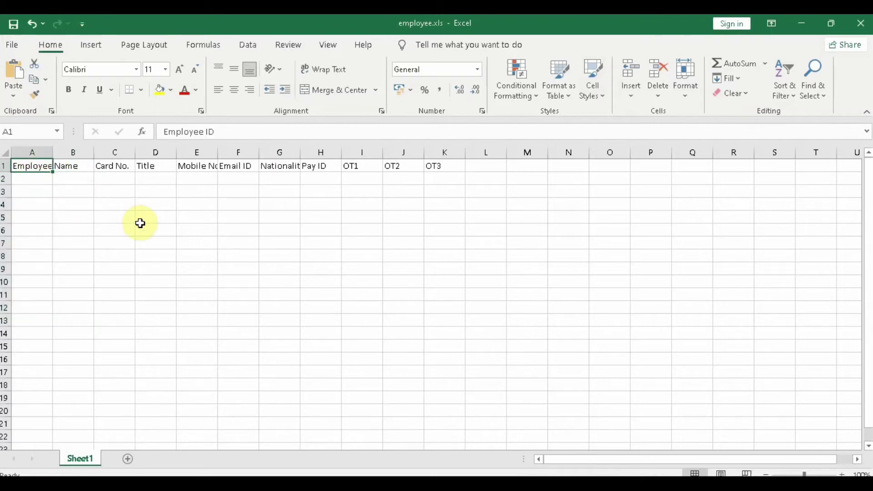
click(76, 166)
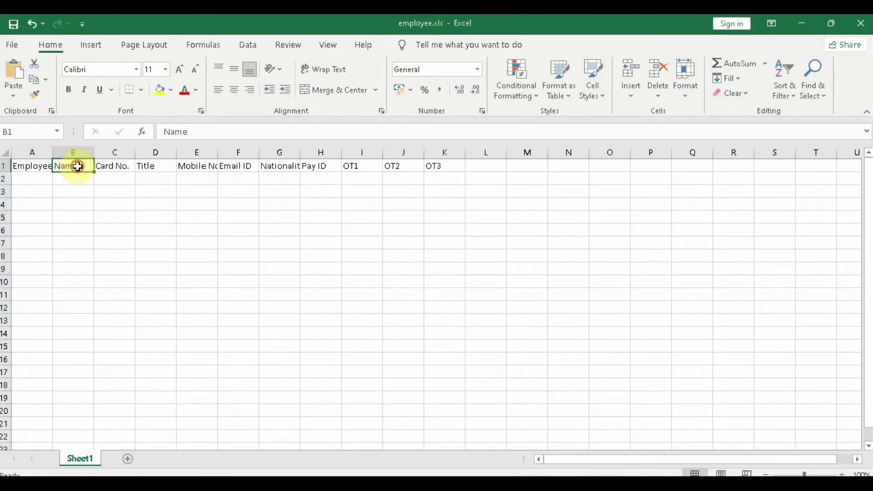
click(30, 177)
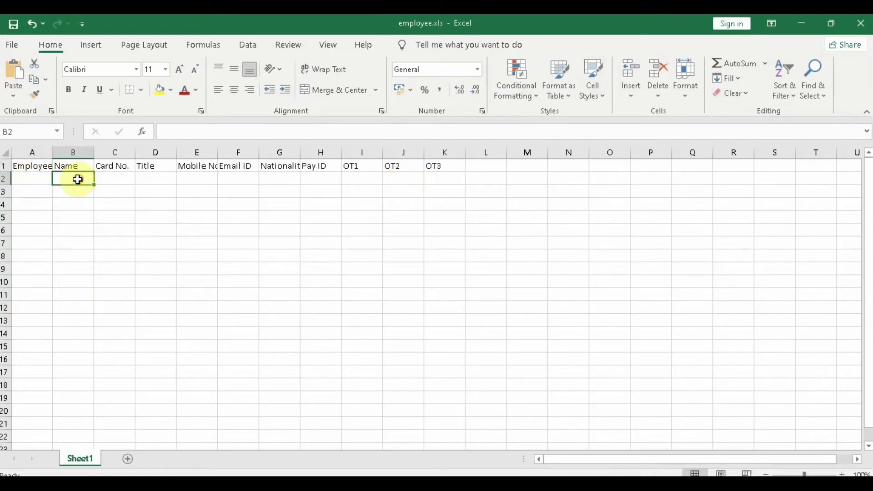
drag(53, 149, 84, 150)
- Point out the employee ID (A2), name (B2) and Pay ID (H2) cells, then hide Excel
click(114, 178)
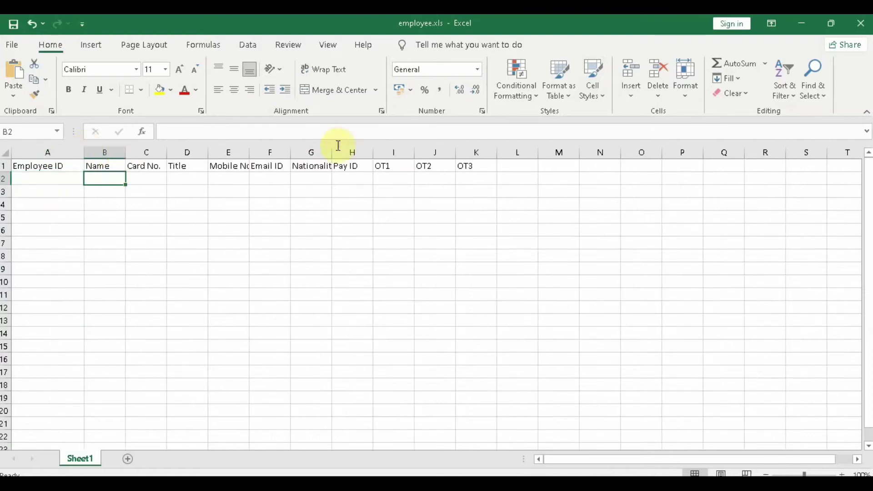
click(356, 177)
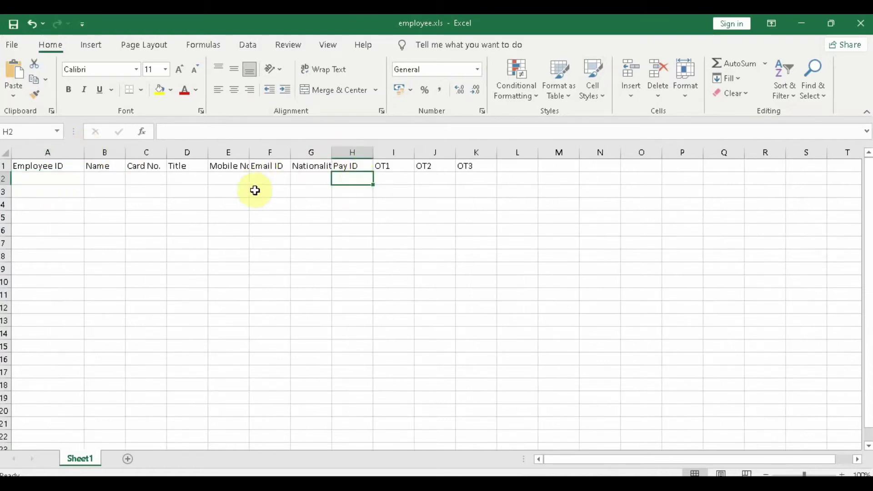
click(123, 181)
click(58, 181)
click(116, 178)
click(362, 183)
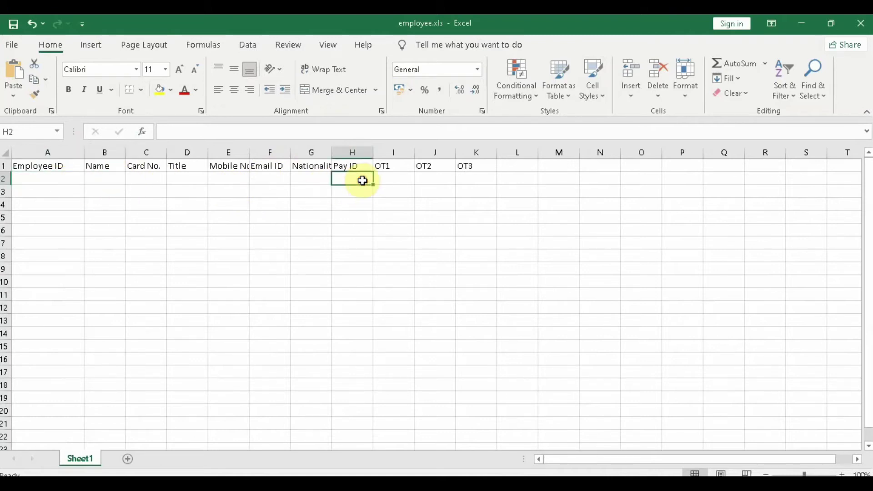
click(75, 184)
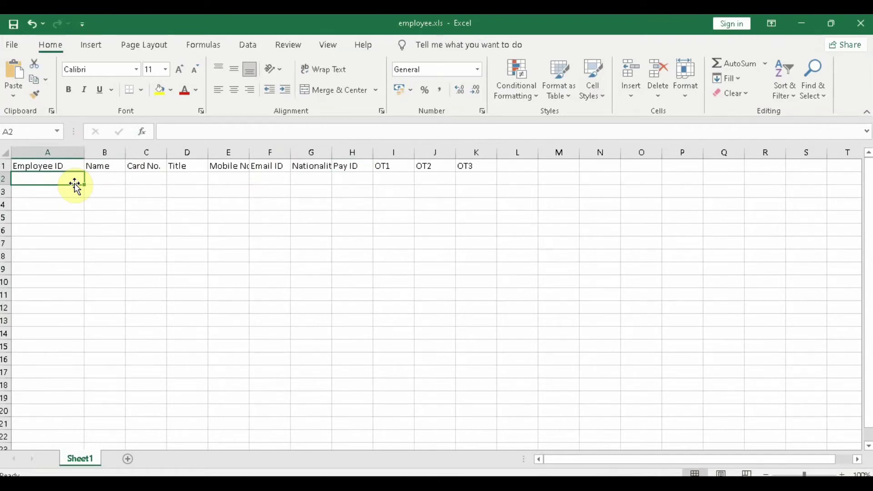
click(112, 178)
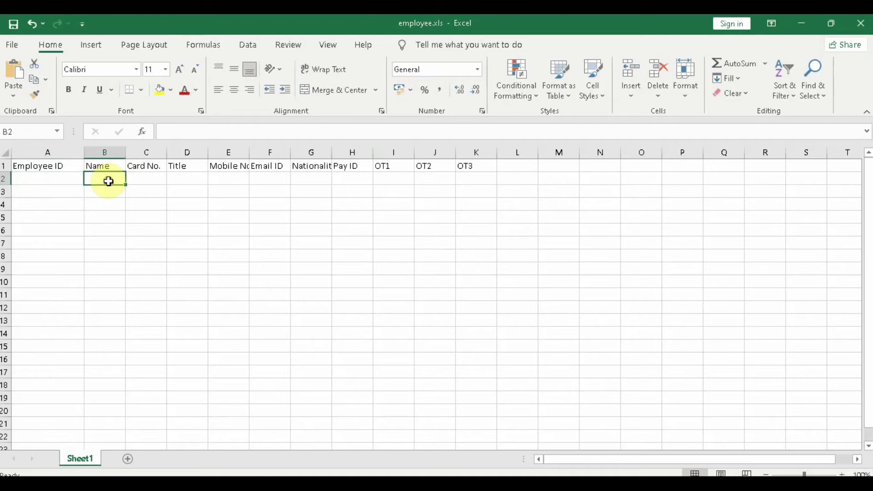
click(60, 181)
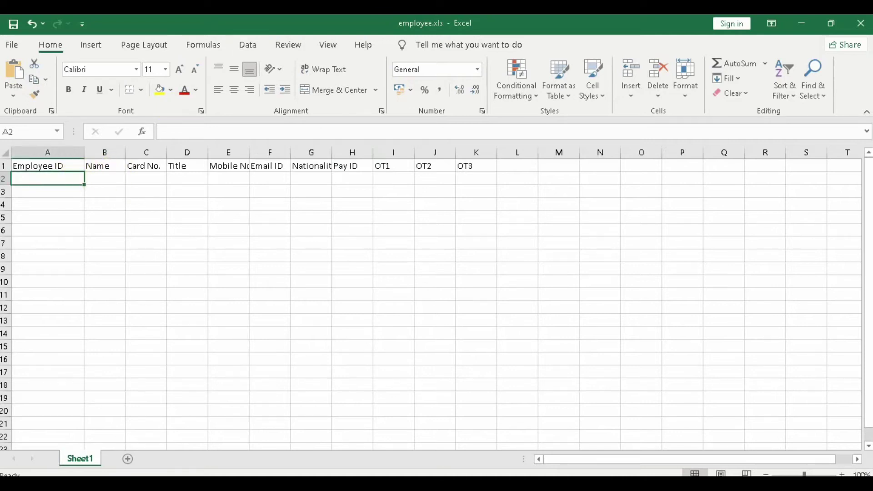
click(802, 25)
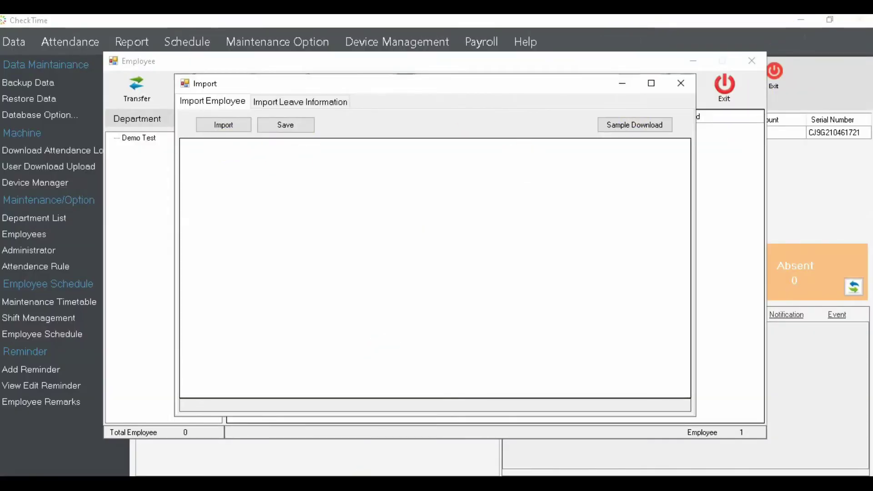
- Import employeeOut.xls from the Desktop and save the 14 employees into CheckTime
key(alt+Tab)
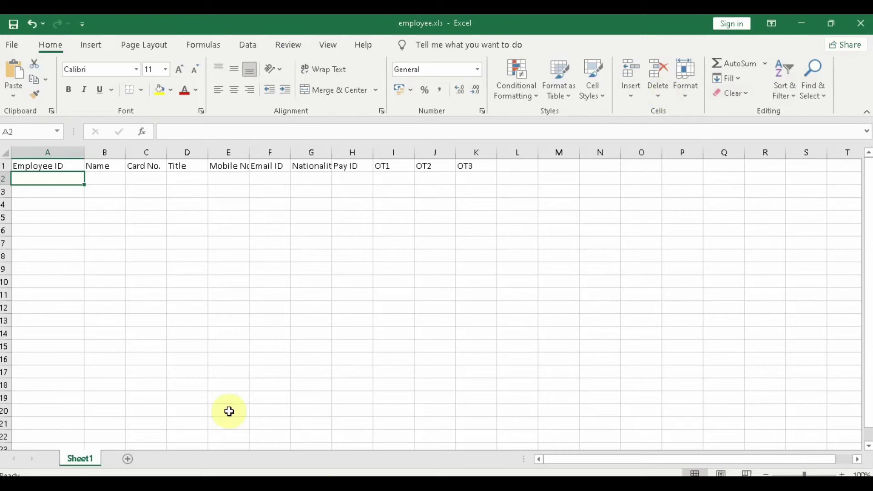
key(super+s)
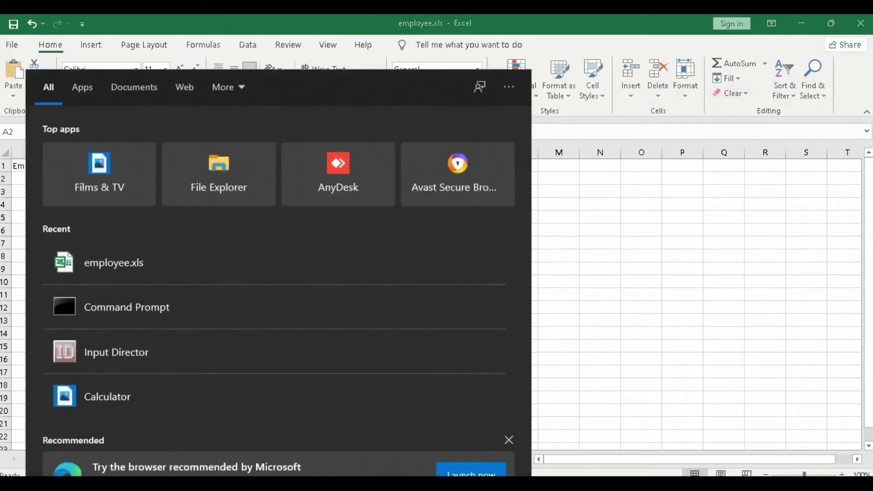
text(emplo)
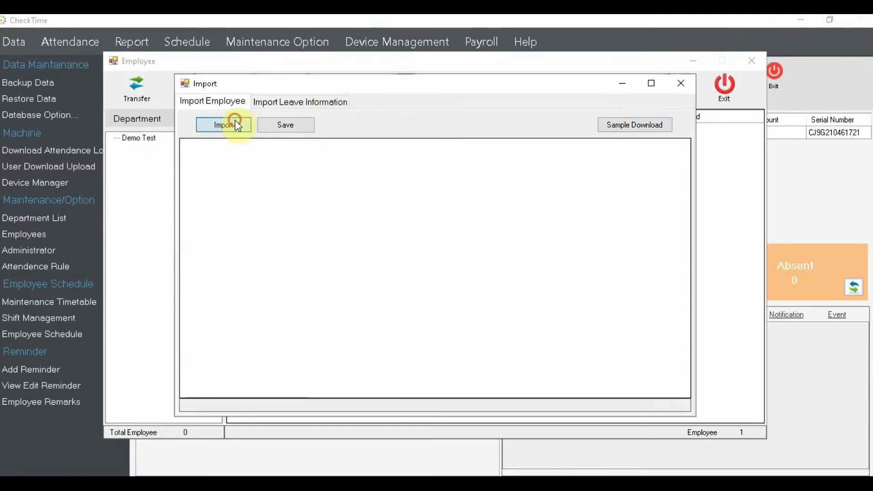
click(233, 127)
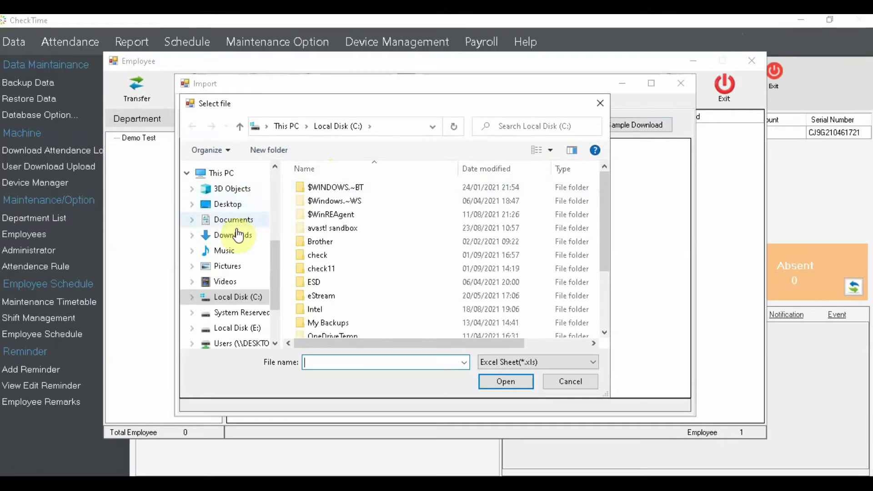
click(229, 204)
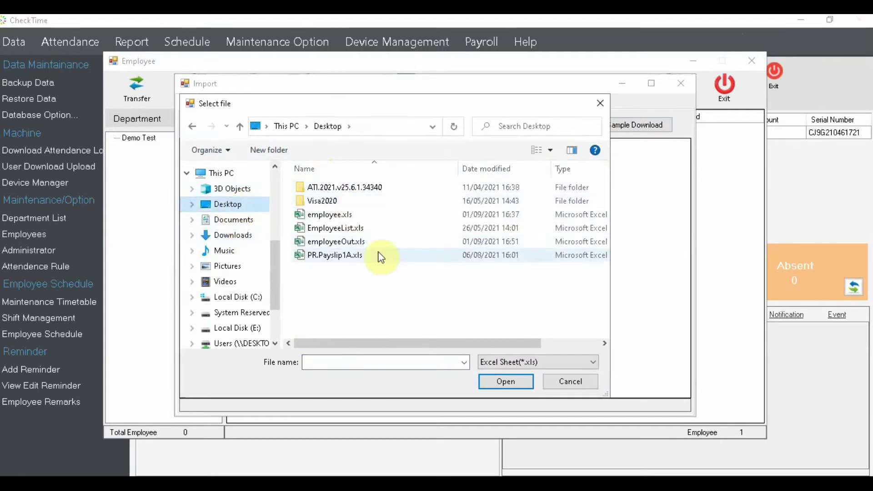
click(366, 241)
click(530, 382)
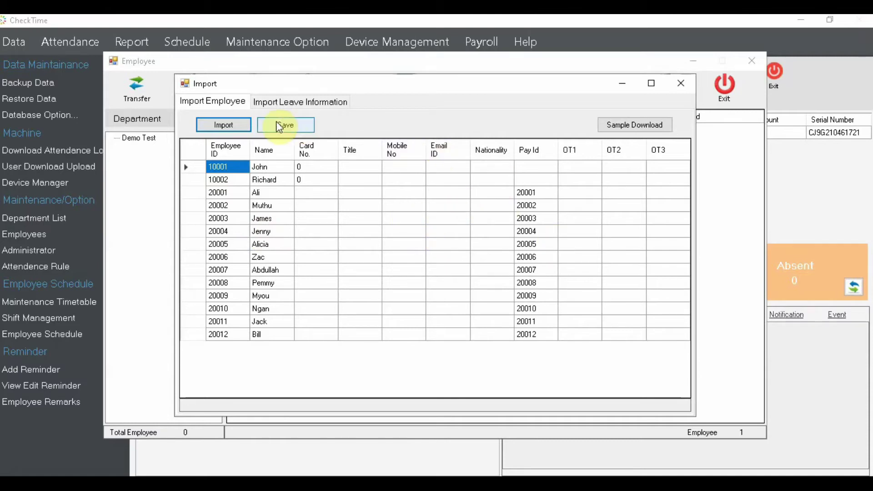
click(286, 125)
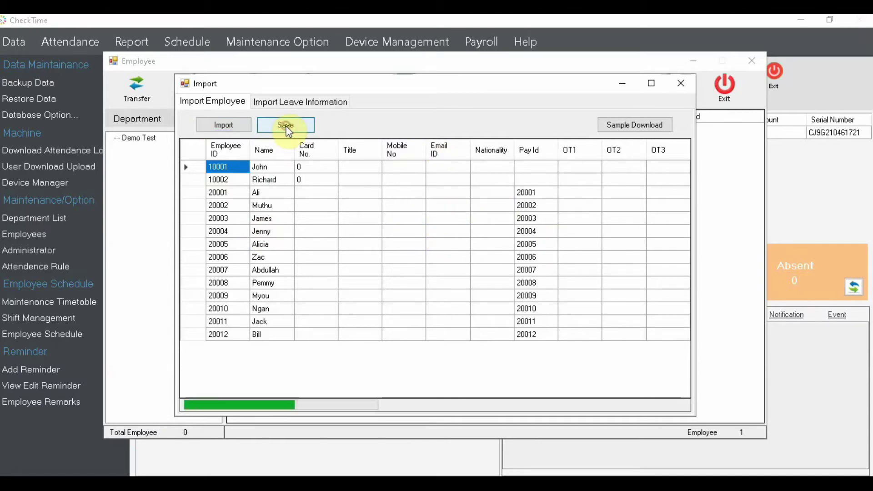
- Close the import window, look through the 14 imported employees, and close the employee list
click(687, 92)
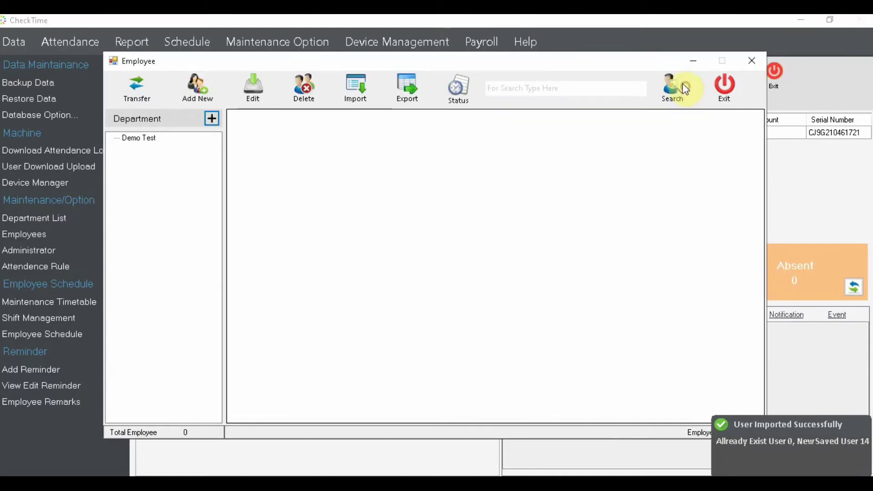
click(408, 206)
scroll(408, 209, down, 1)
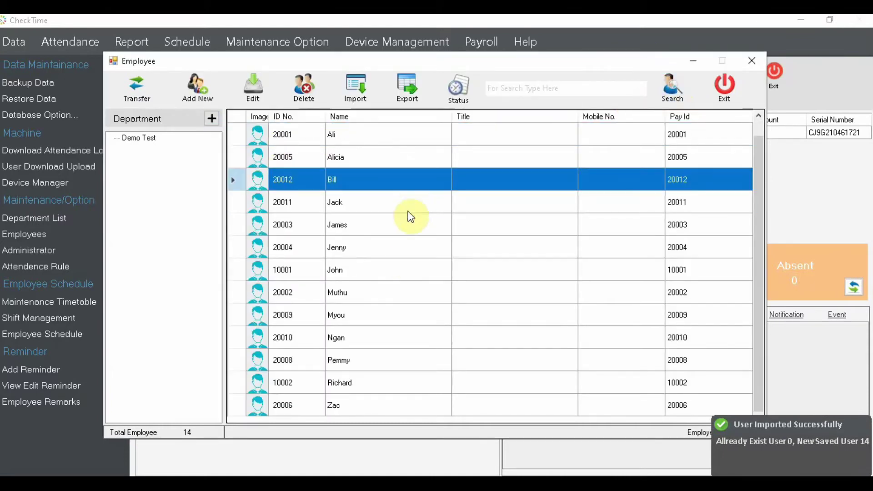
click(397, 227)
click(400, 275)
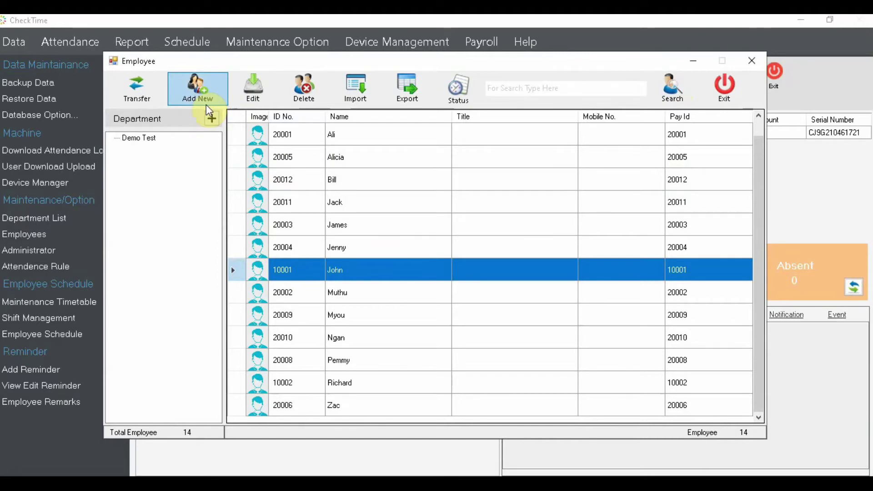
click(347, 189)
click(340, 245)
click(740, 91)
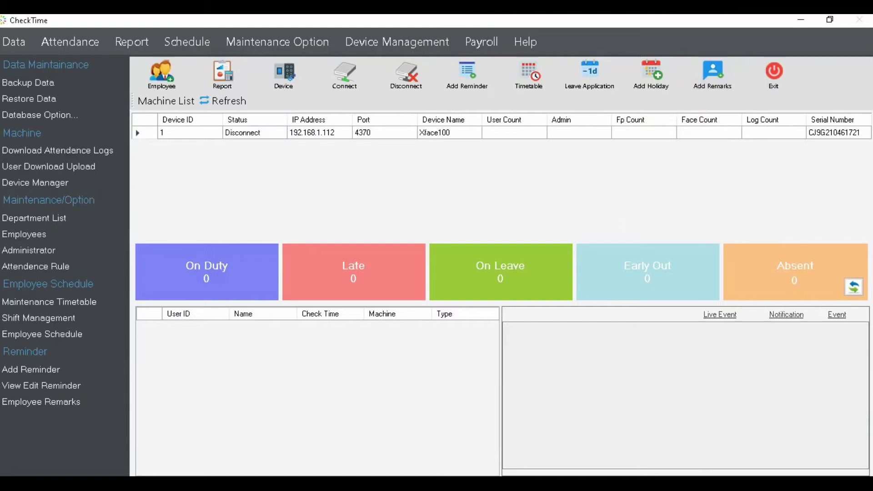
key(alt+Tab)
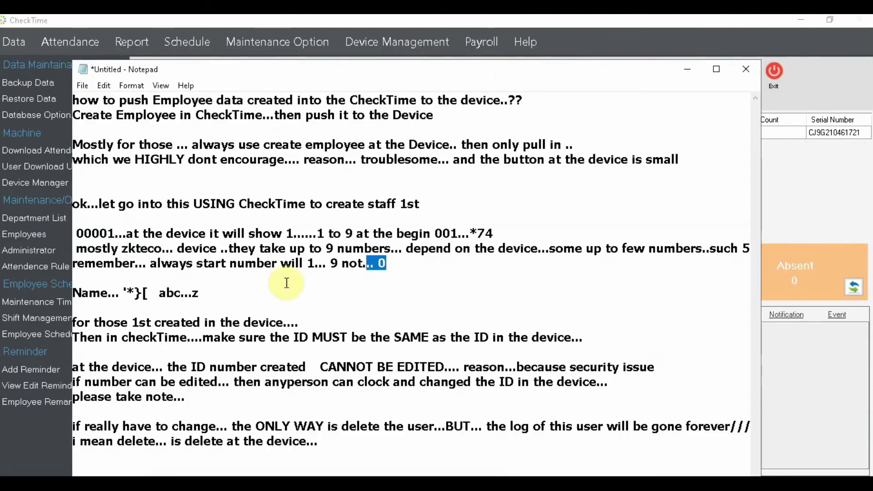
scroll(430, 334, right, 1)
scroll(430, 327, left, 1)
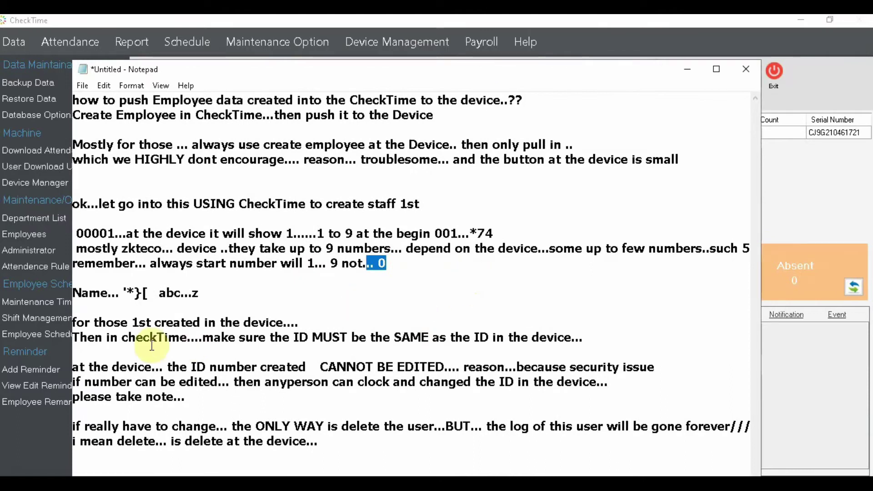
drag(74, 324, 302, 316)
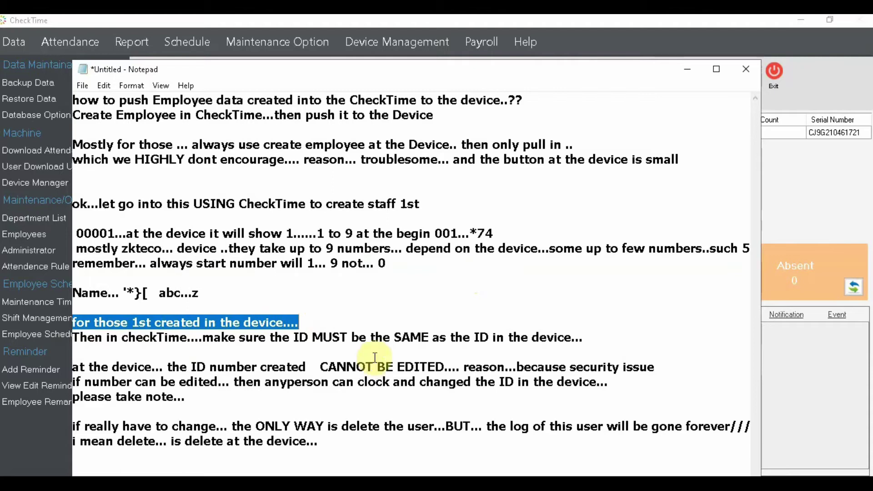
key(super+Down)
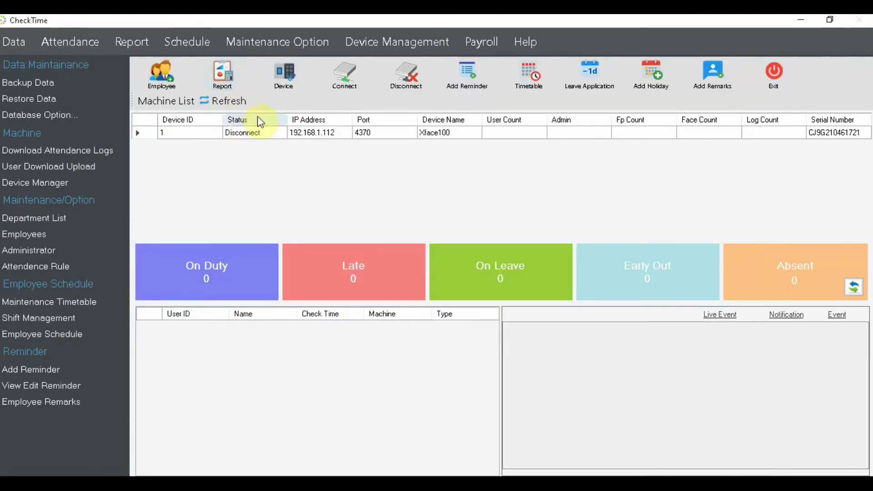
- Add a new employee with ID No. 1, the employee's name, and Pay ID 1
click(166, 77)
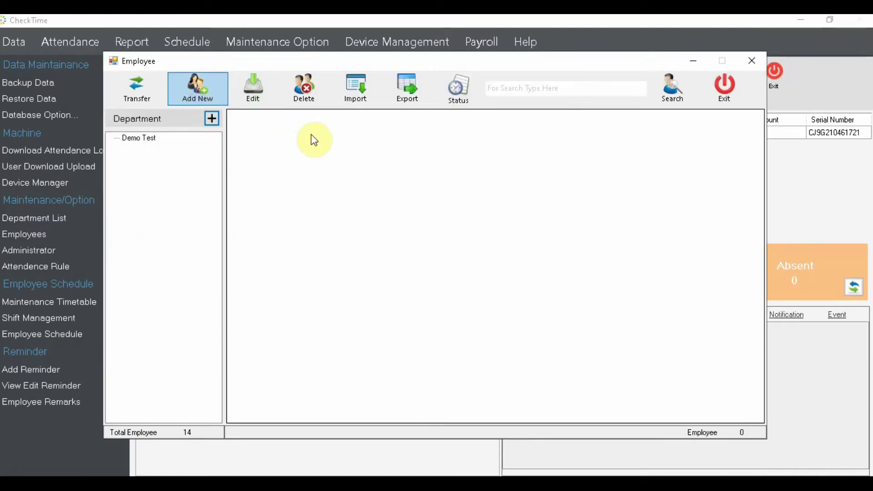
click(200, 96)
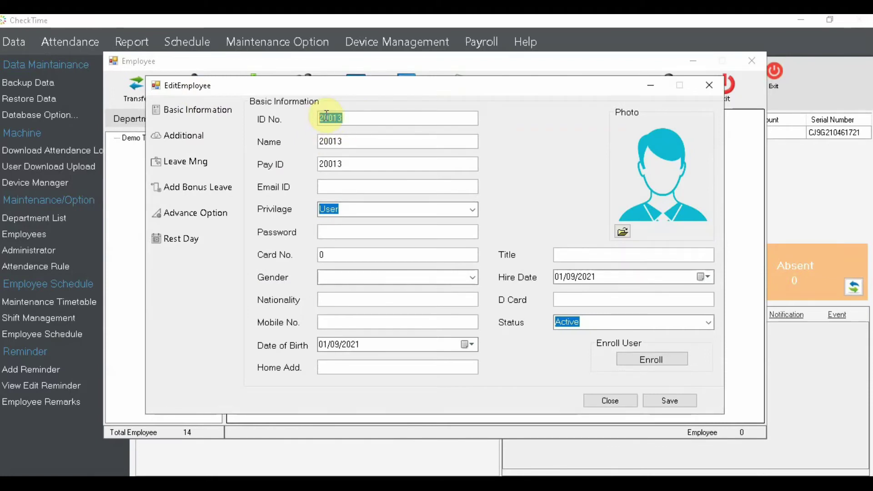
text(1)
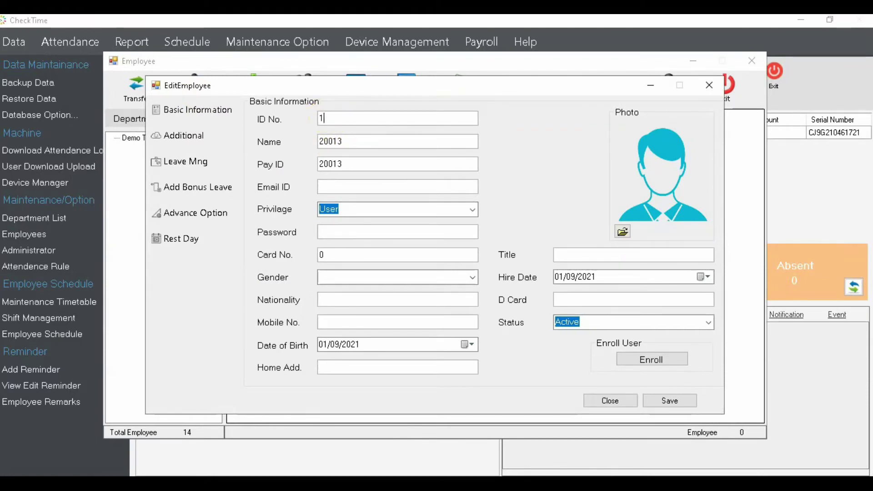
click(356, 138)
text(super)
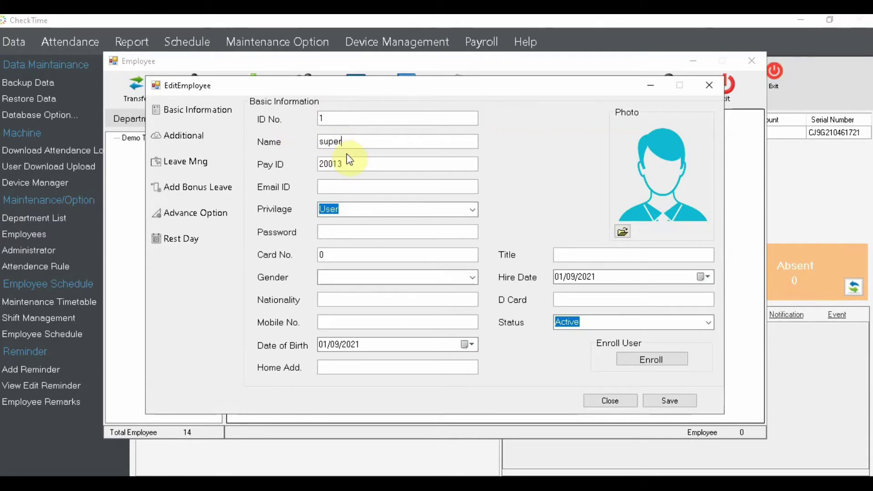
click(352, 163)
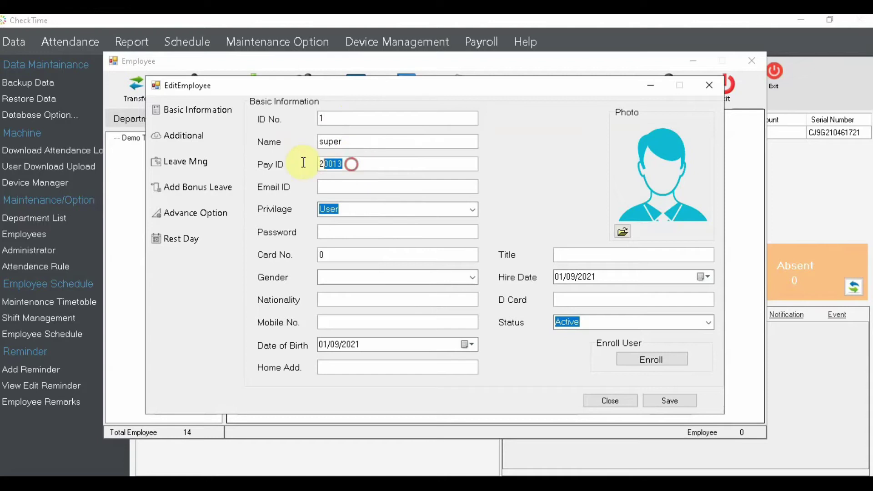
text(1)
click(327, 119)
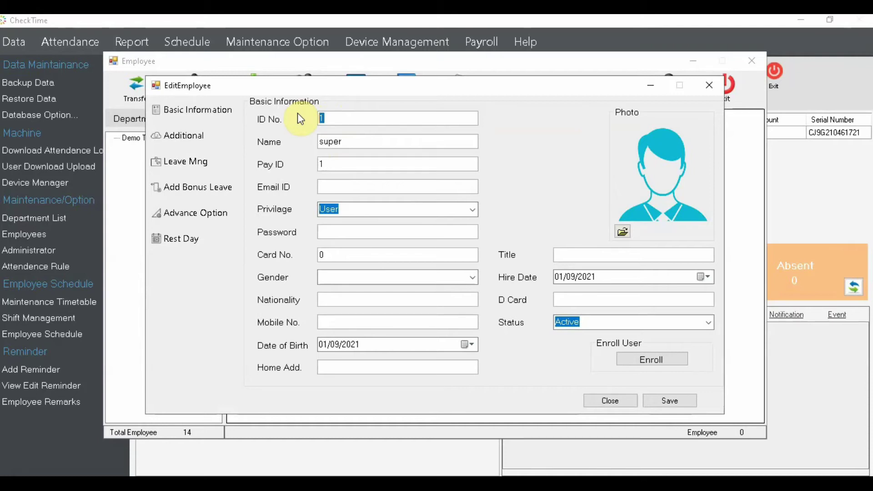
- Save the employee and select its new row in the employee list
click(673, 399)
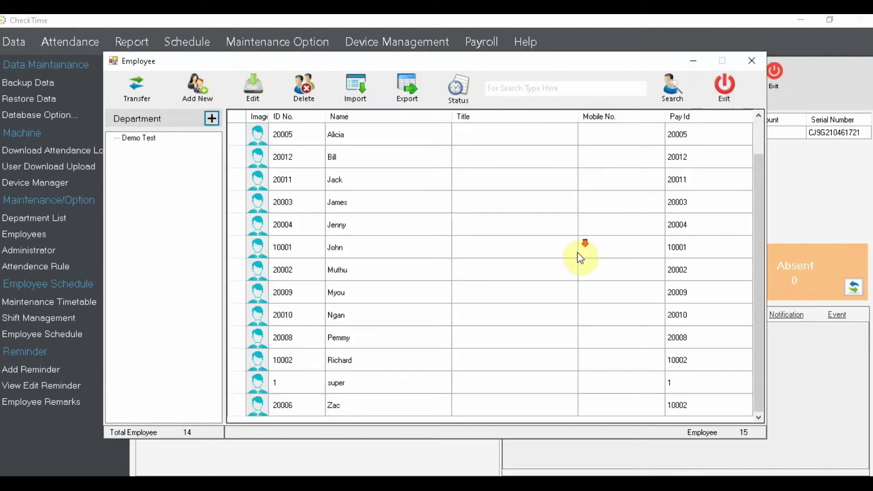
scroll(579, 252, down, 1)
click(360, 383)
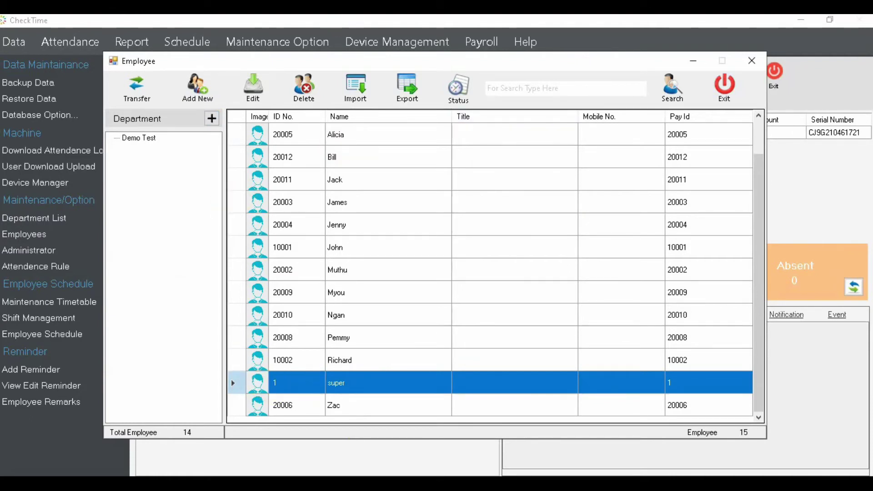
key(alt+Tab)
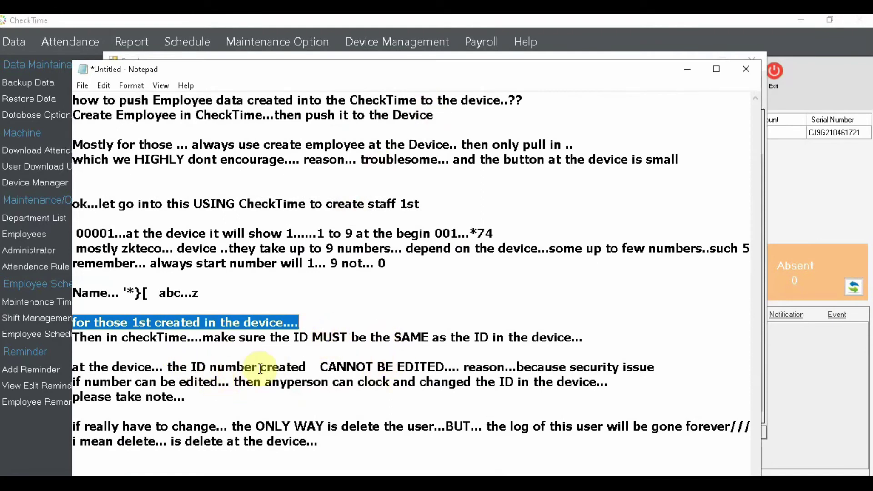
- Highlight the notes saying device-created ID numbers CANNOT BE EDITED and the clocking-in remark
double_click(298, 367)
drag(223, 373, 80, 366)
drag(320, 366, 448, 372)
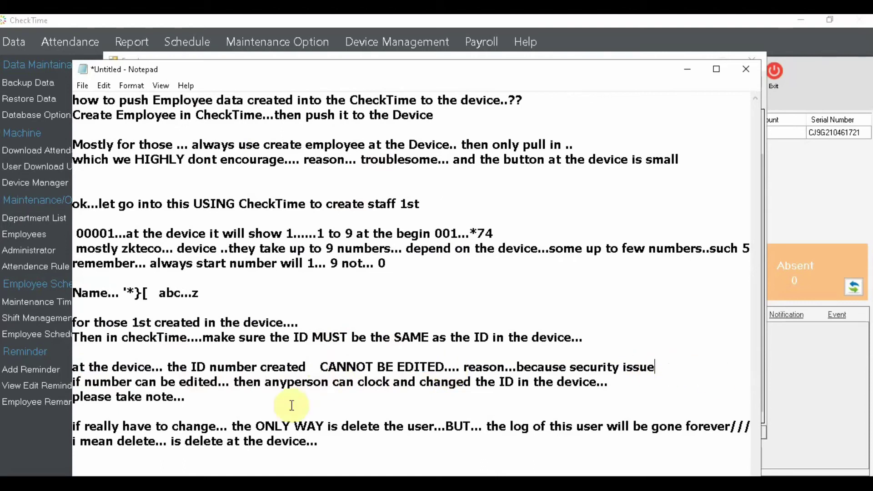
click(249, 381)
drag(270, 382, 380, 382)
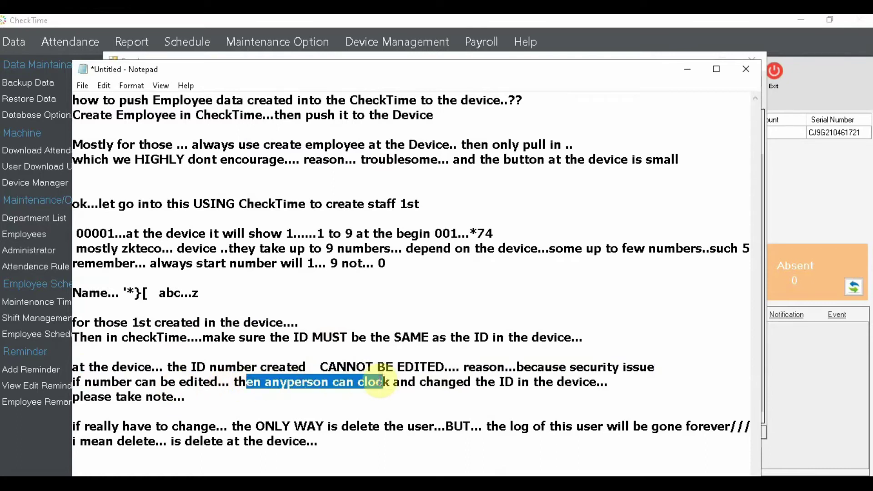
click(298, 400)
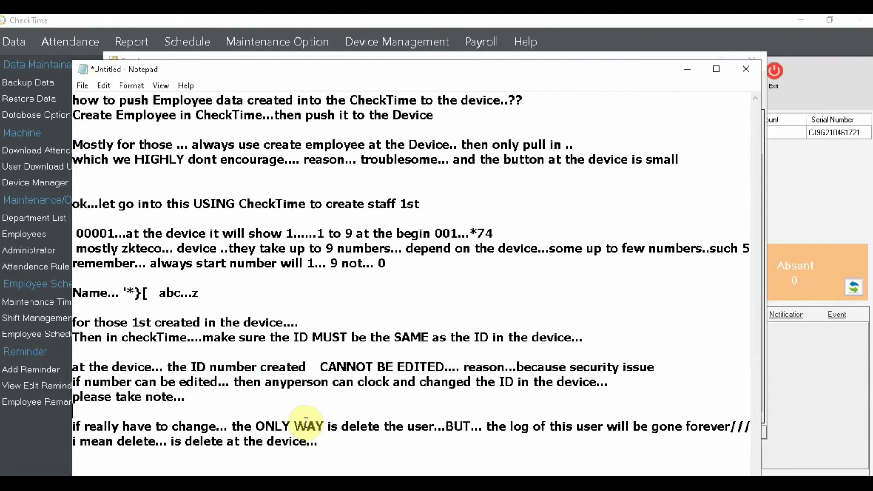
- Highlight the warning that changing an ID means deleting the user and losing its log
click(317, 366)
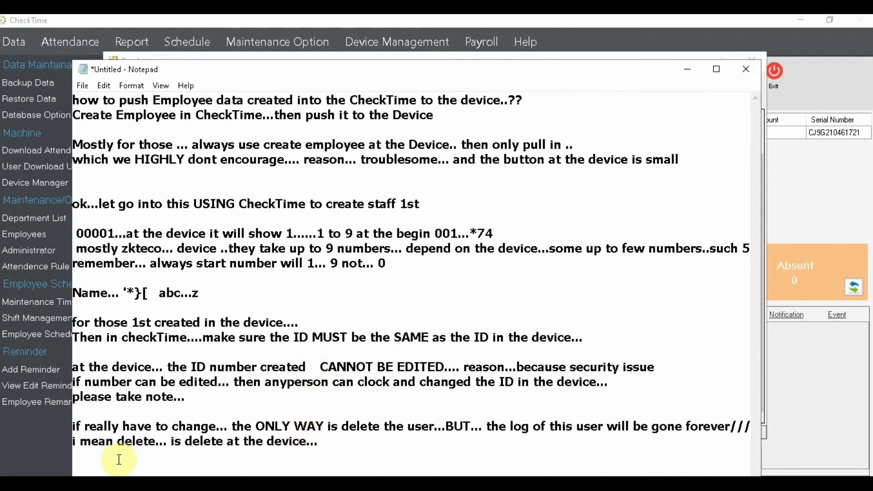
drag(74, 426, 224, 425)
drag(361, 438, 294, 440)
drag(427, 429, 263, 440)
click(503, 439)
drag(489, 421, 662, 436)
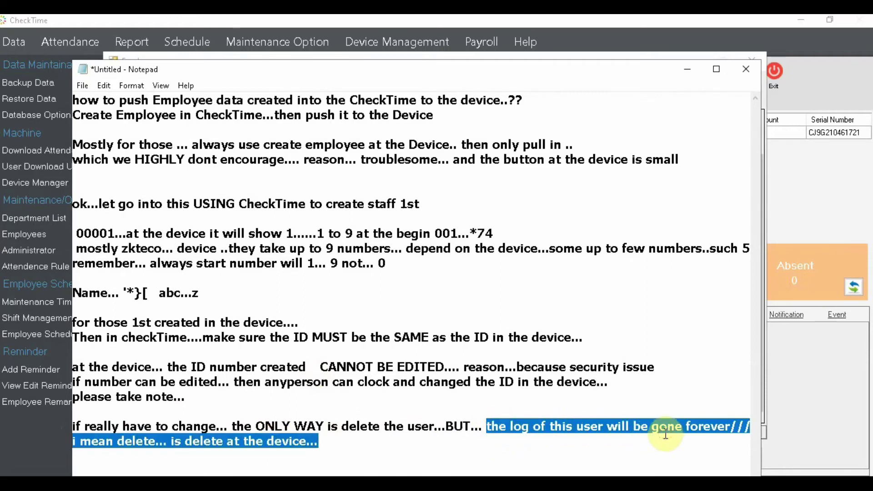
click(383, 447)
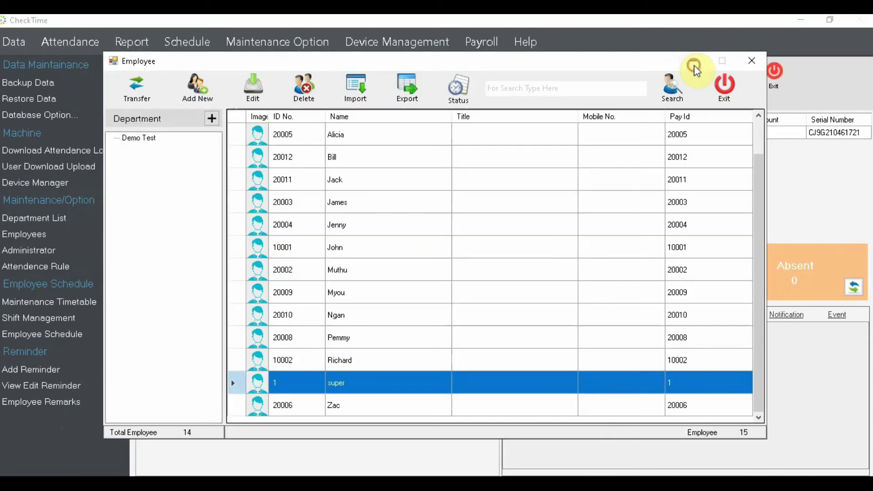
click(693, 66)
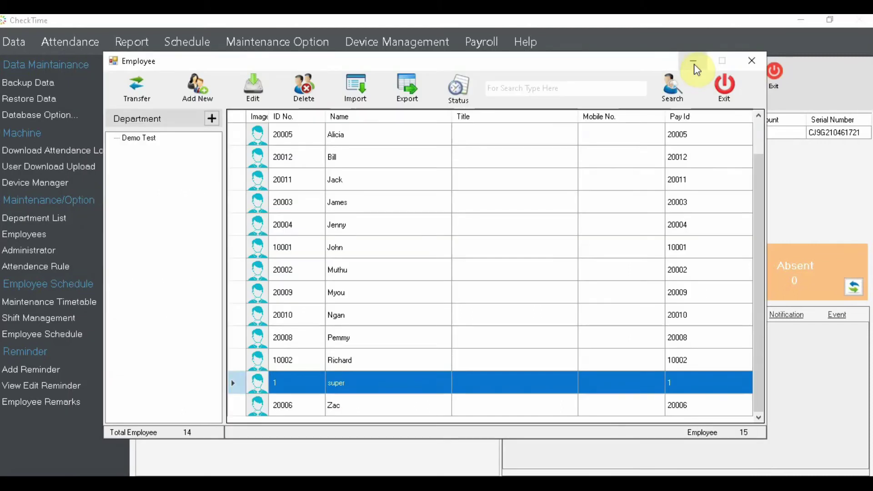
- Close the employee list and connect to the Xface100 device at 192.168.1.112
click(738, 85)
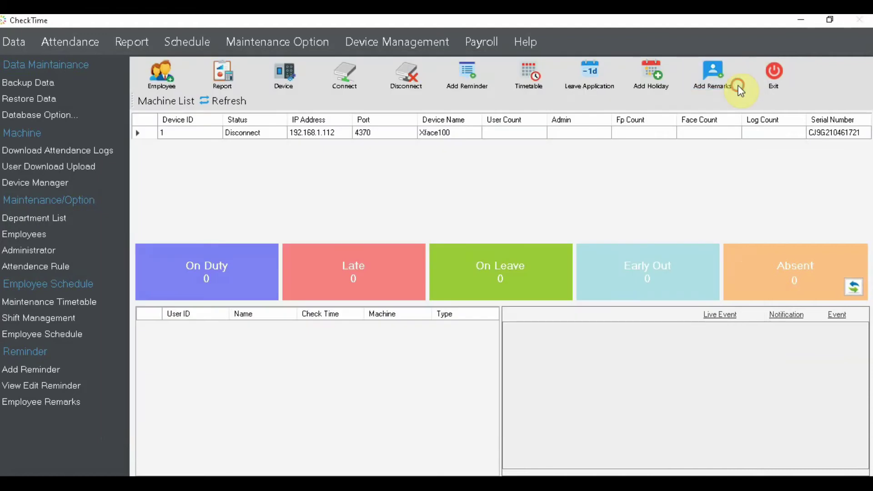
click(186, 135)
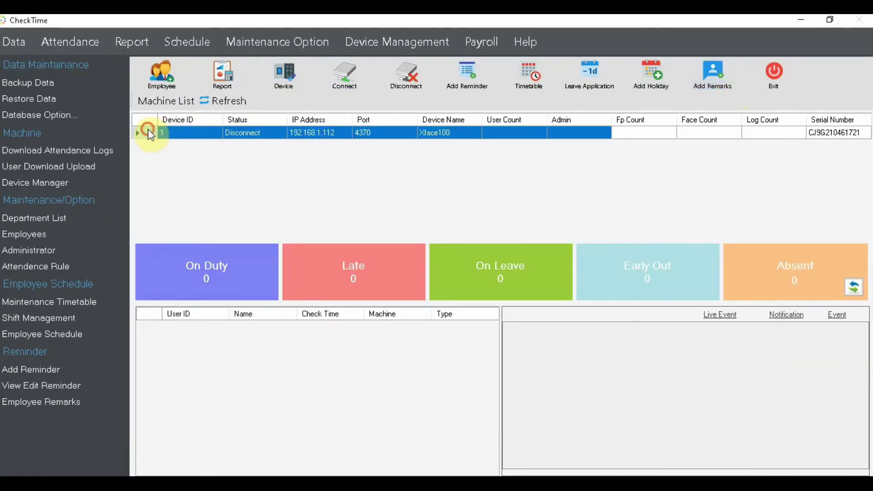
click(350, 79)
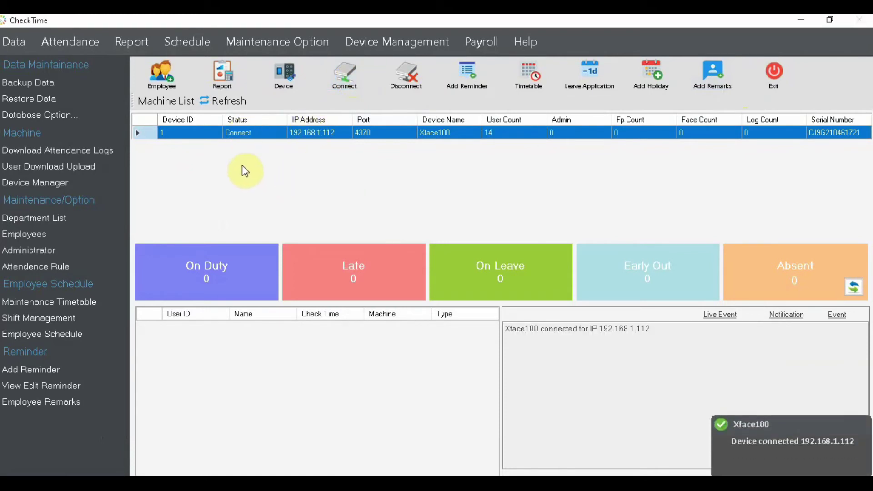
click(17, 171)
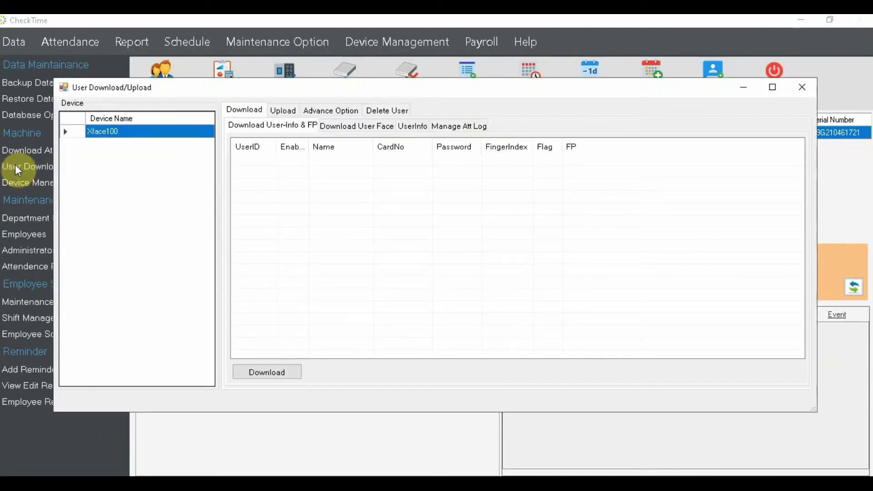
- Switch to uploading users and load the Demo Test department's employees
click(100, 147)
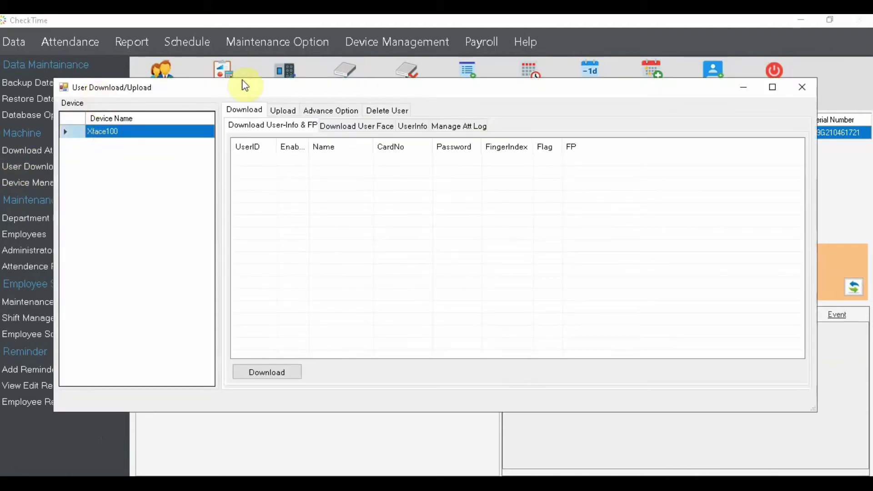
click(282, 111)
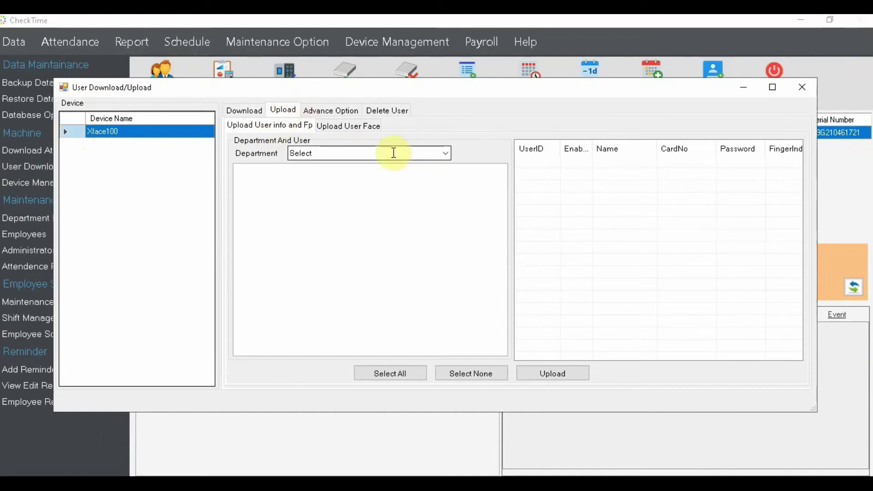
click(445, 153)
click(306, 177)
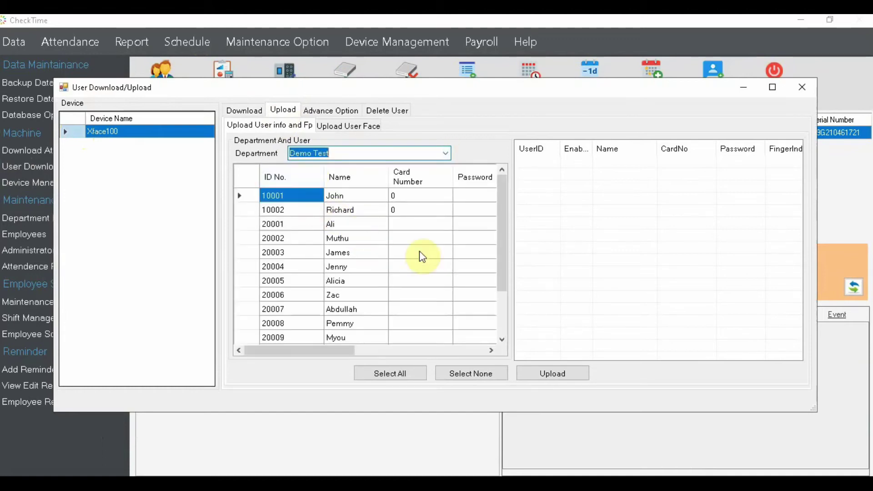
- Upload one employee, then the first eight, then all Demo Test employees, and close the window
click(251, 211)
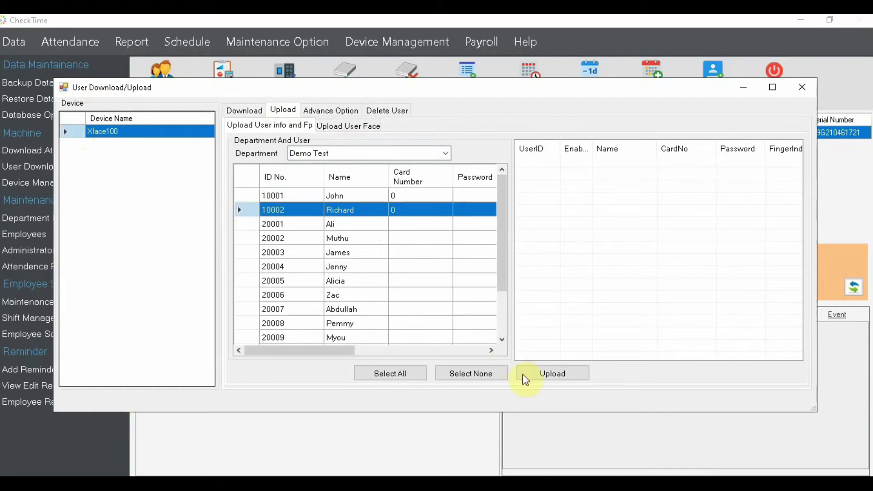
click(552, 373)
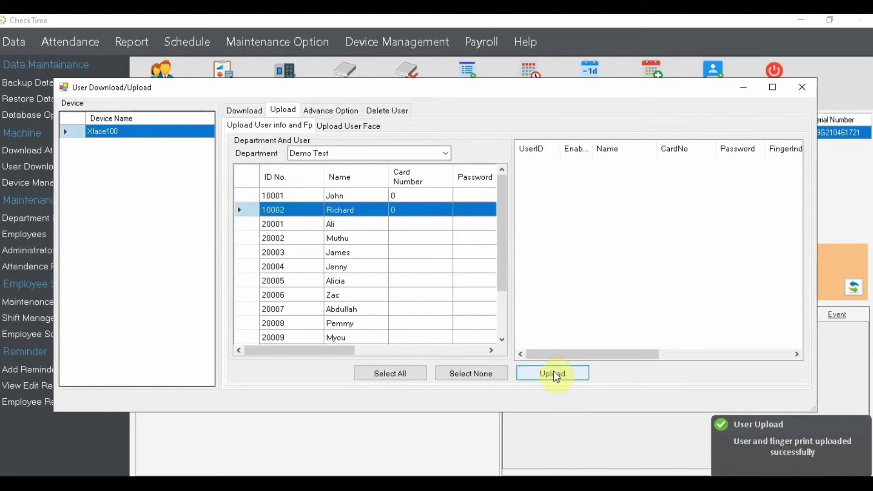
drag(250, 195, 237, 292)
click(577, 375)
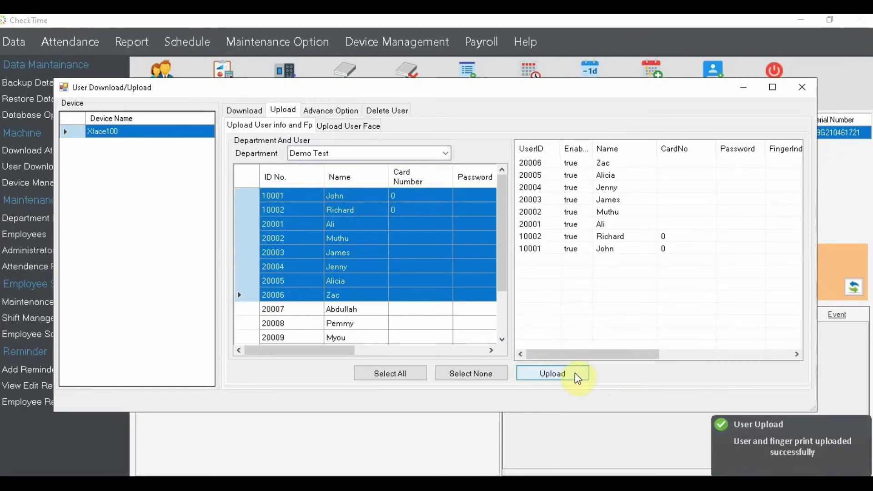
click(413, 373)
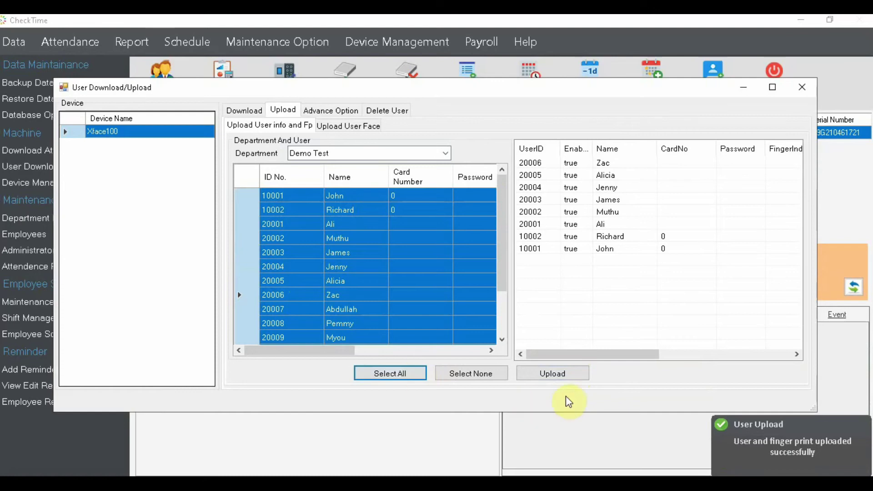
click(569, 374)
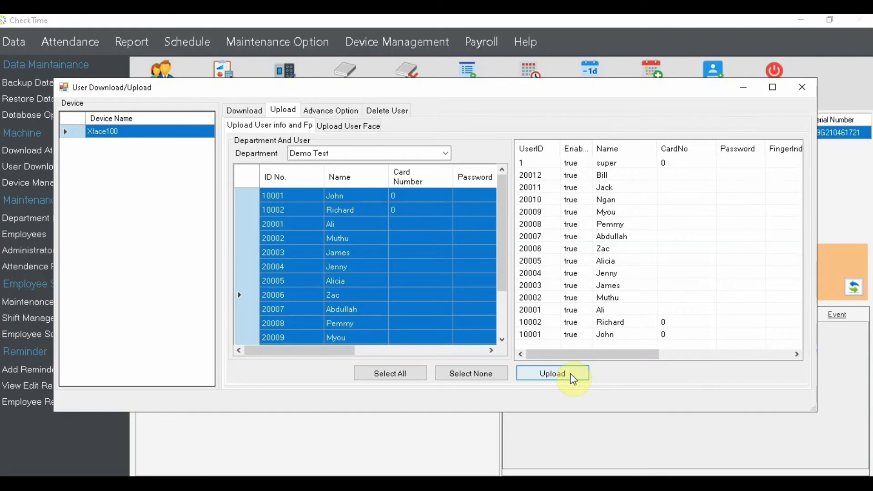
click(810, 94)
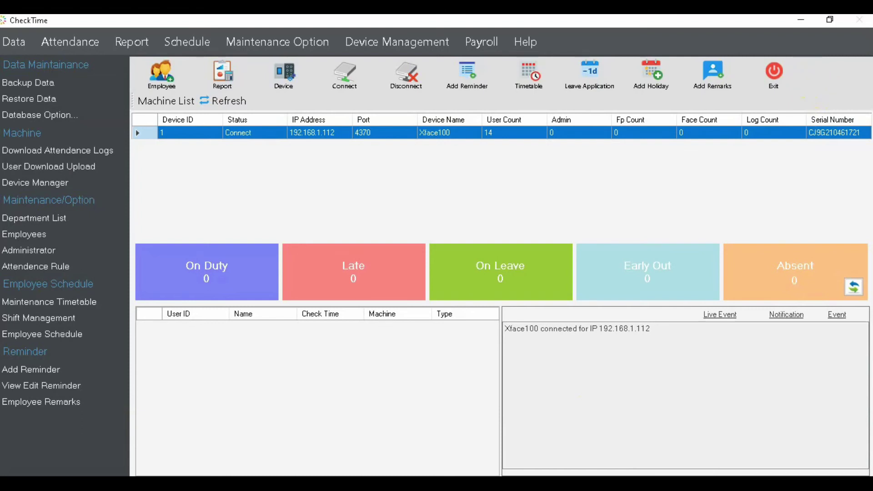
key(alt+Tab)
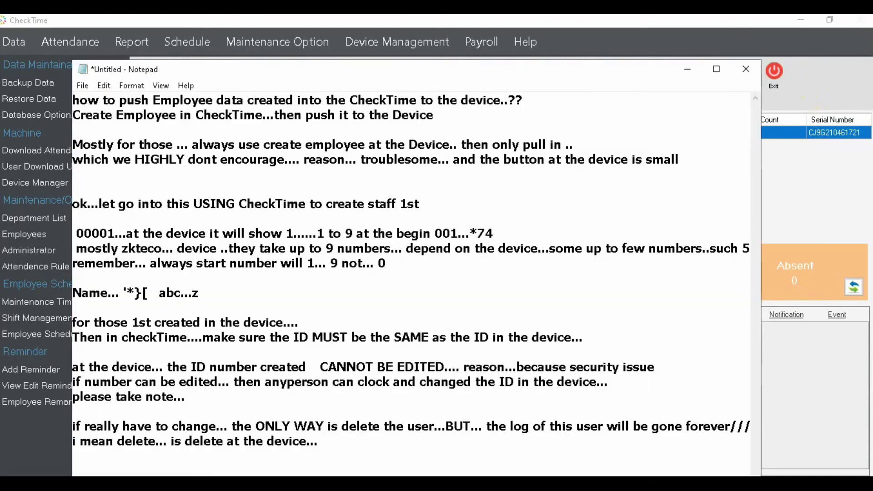
click(694, 72)
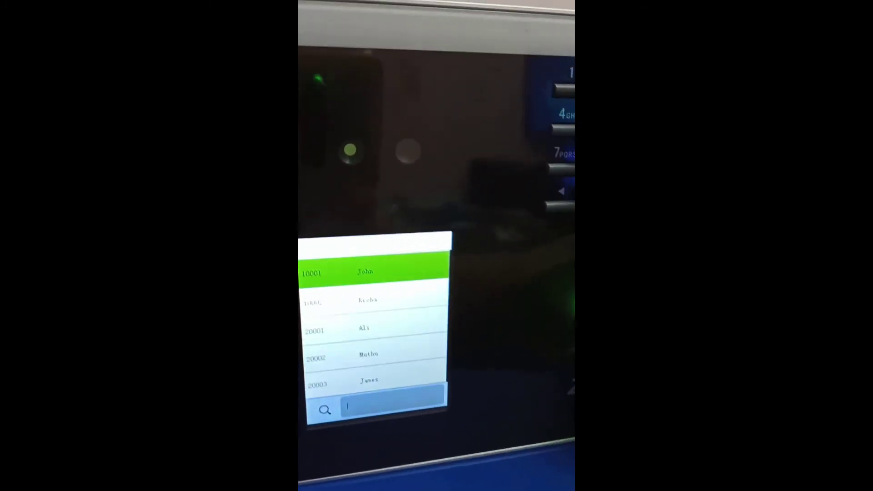
- Search the device's All Users list for ID 20001 to find the uploaded employees
text(2)
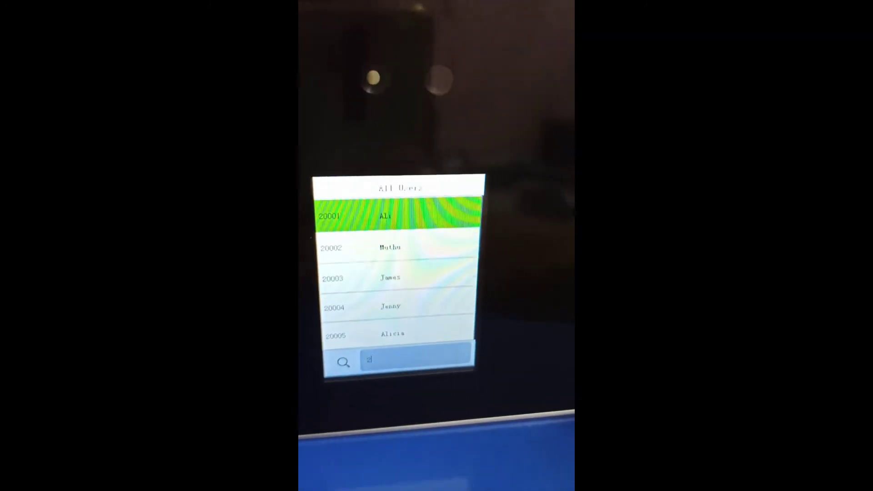
text(00)
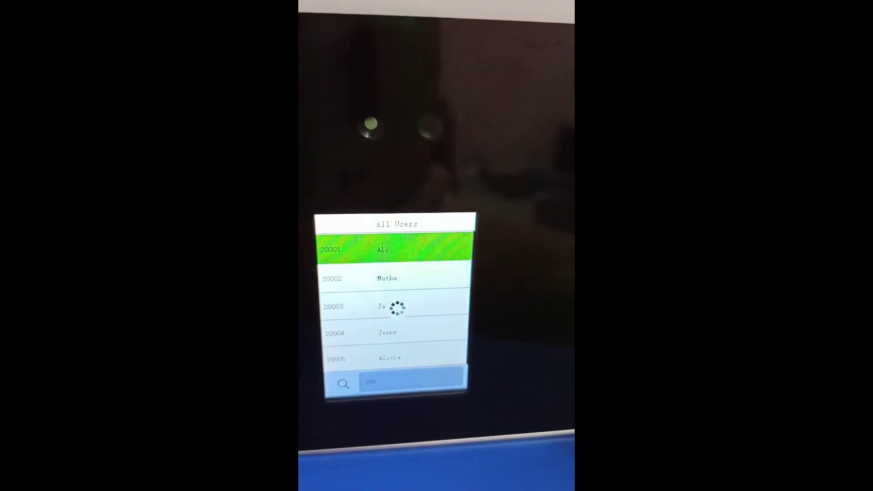
text(0)
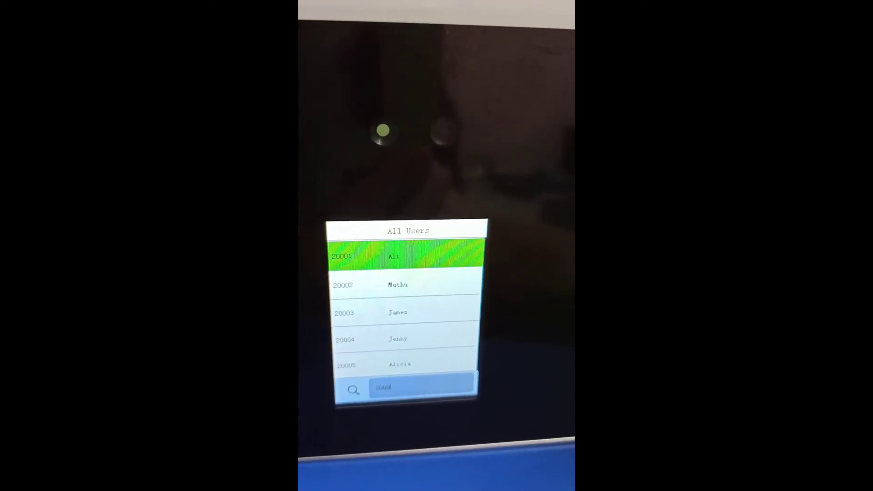
text(1)
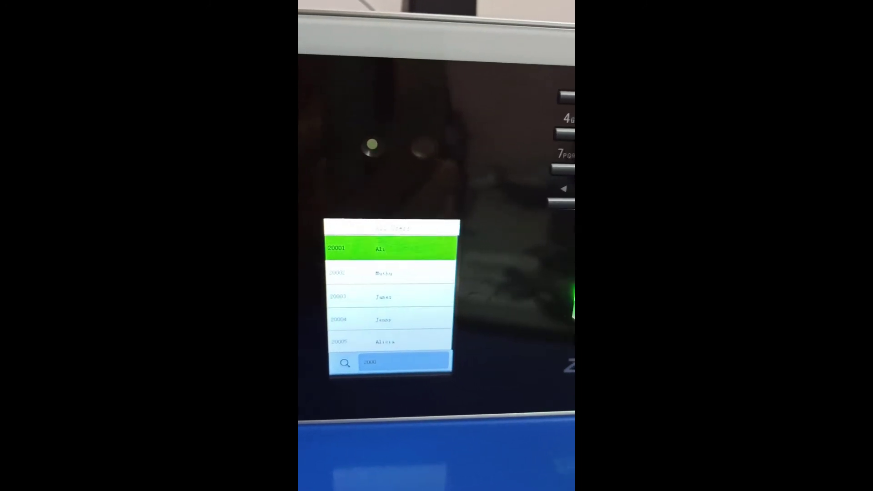